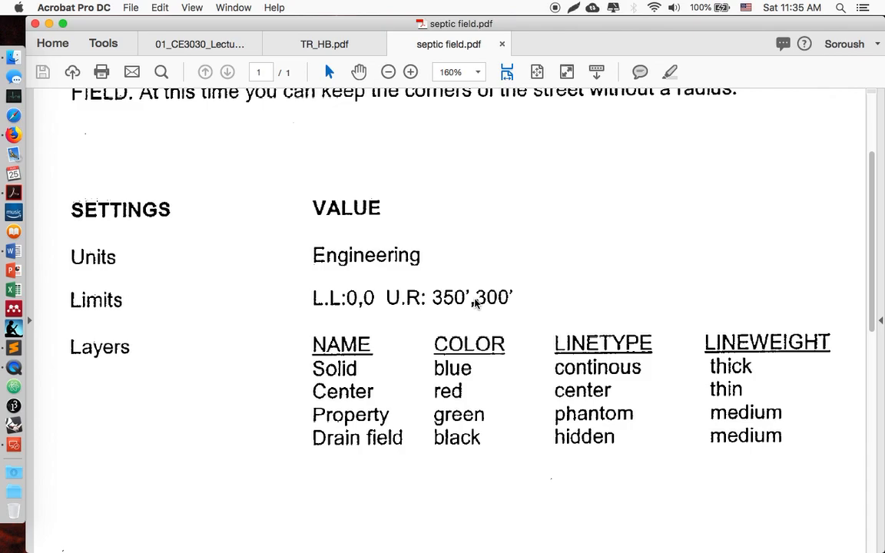
Switch to AutoCAD and open the Layer Properties Manager for the empty drawing
key("ctrl+Right")
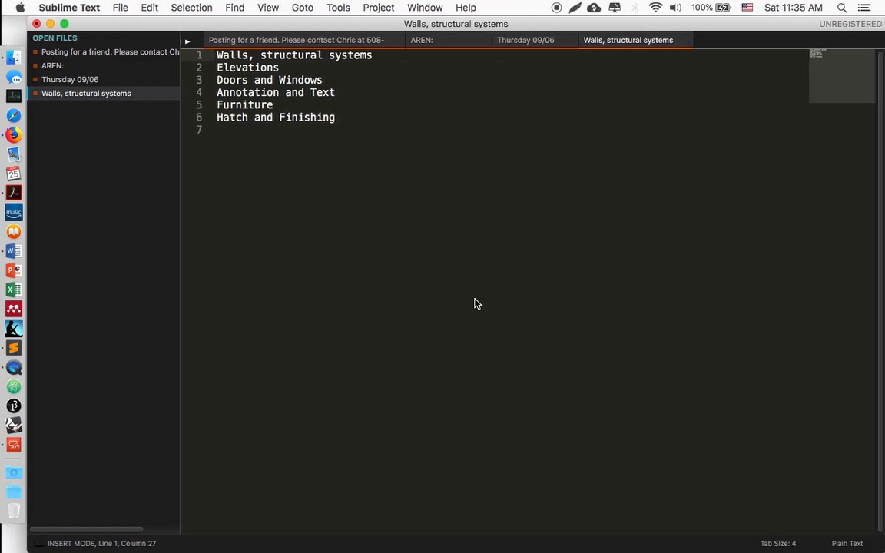
key("ctrl+Right")
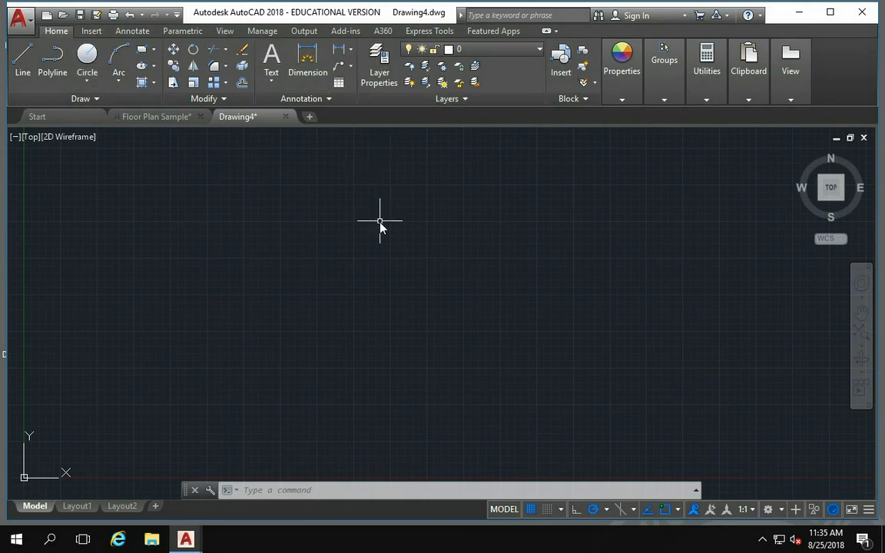
type("LA")
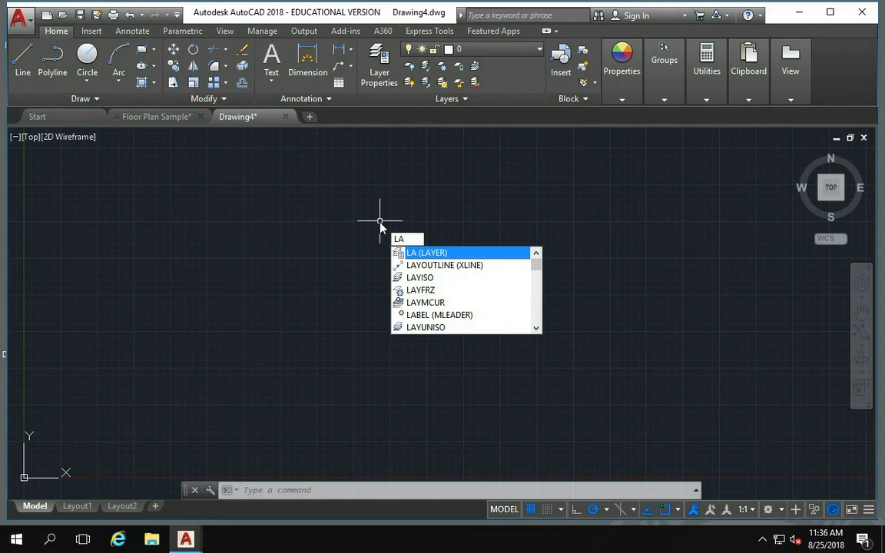
key("Return")
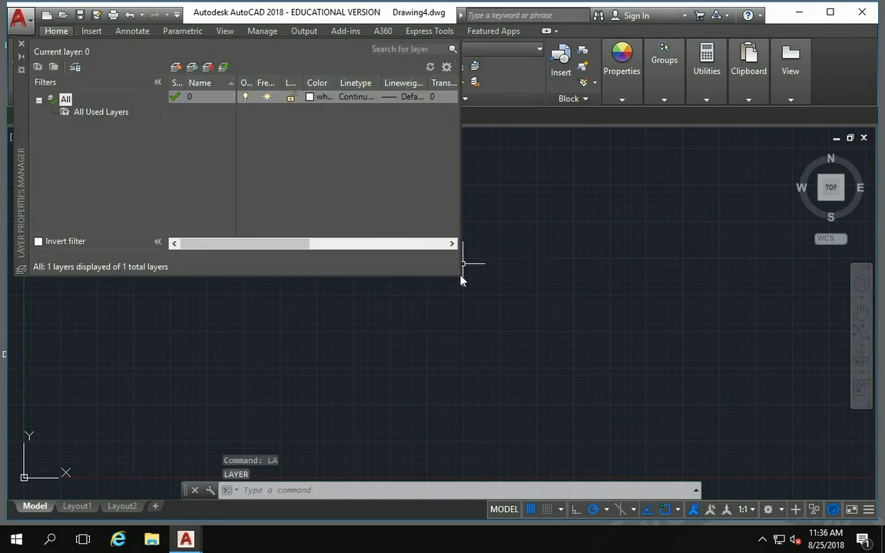
Move the Layer Properties Manager clear of the ribbon, enlarge it to show its property columns, and add a new layer
mouse_move(465, 270)
left_mouse_down()
mouse_move(715, 322)
mouse_move(653, 311)
left_mouse_up()
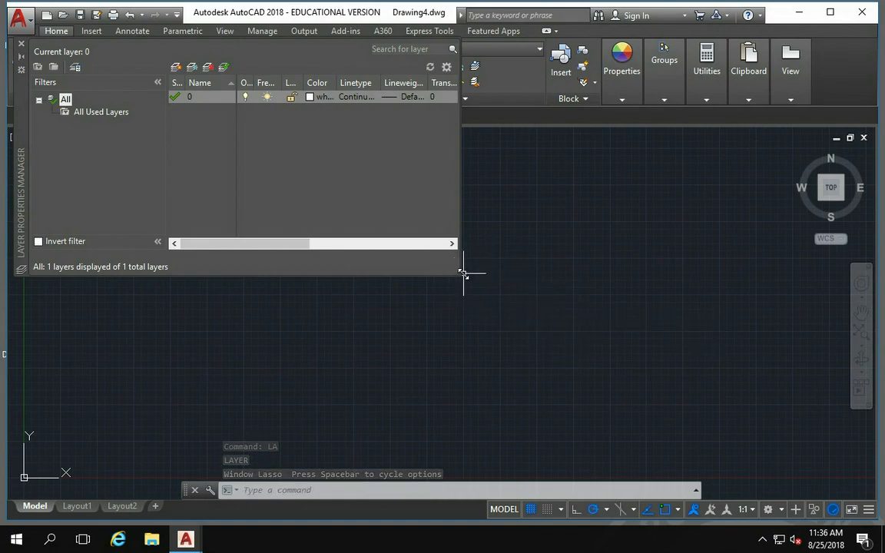
left_click_drag(461, 273, 518, 311)
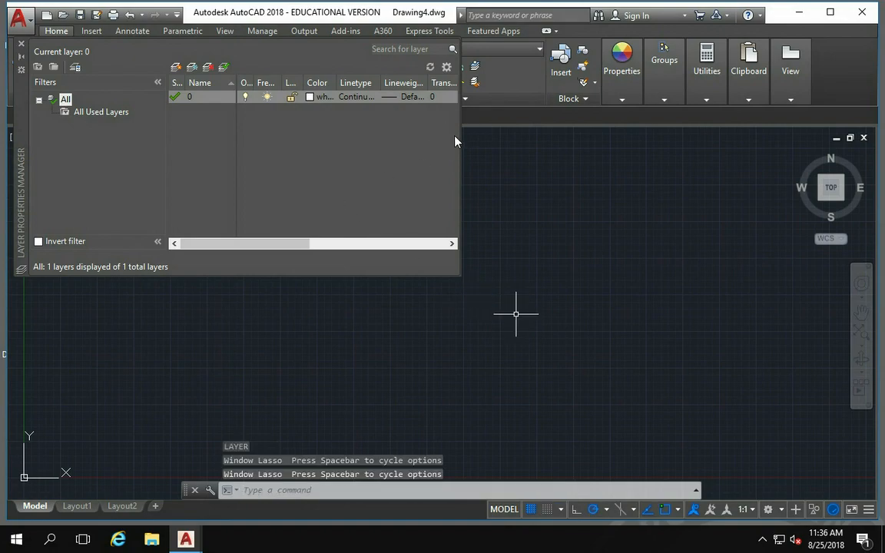
left_click(330, 97)
left_click_drag(17, 101, 73, 171)
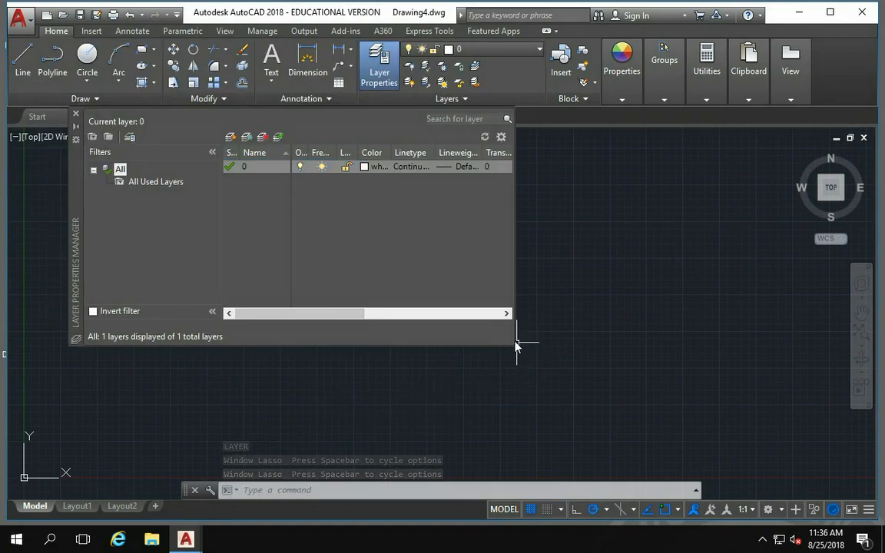
left_click_drag(516, 341, 744, 386)
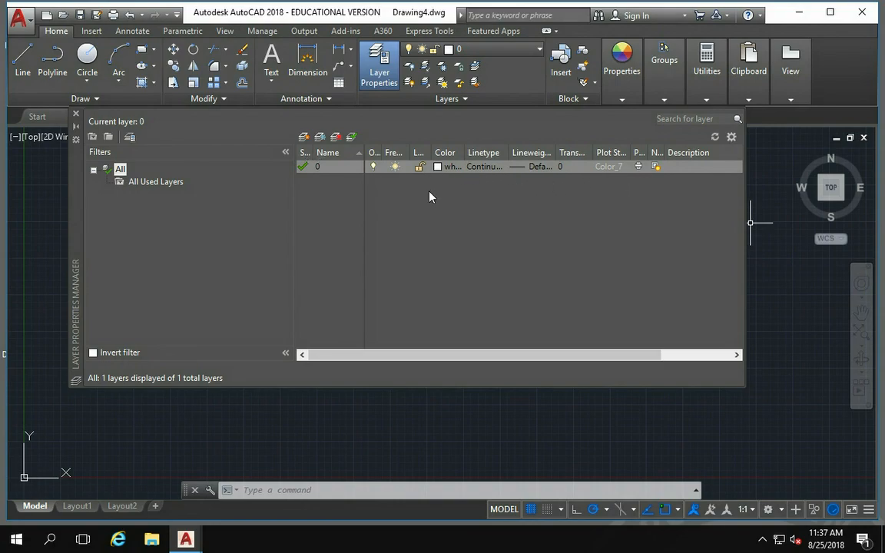
left_click(304, 138)
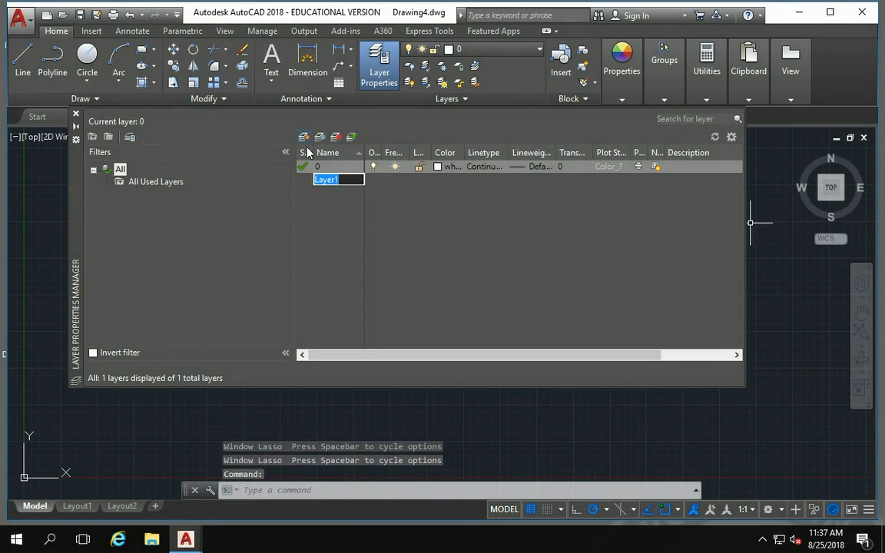
Switch to Acrobat and examine the TR_HB.pdf floor plan plus the site plan and layer table in septic field.pdf
key("ctrl+Left")
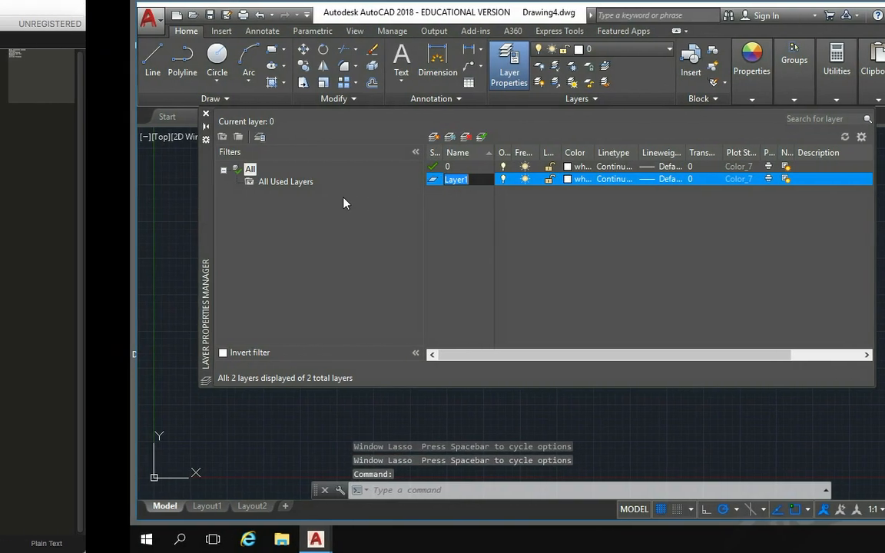
key("ctrl+Up")
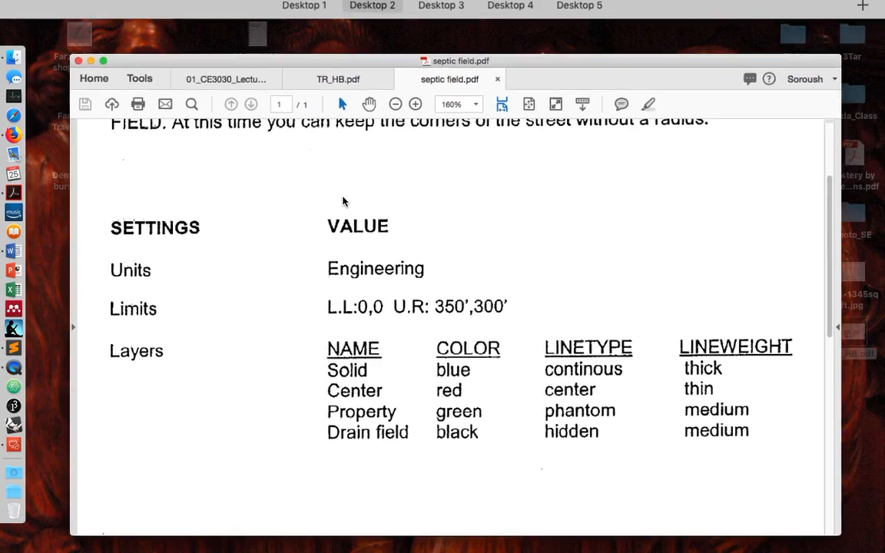
left_click_drag(422, 65, 477, 55)
left_click(478, 55)
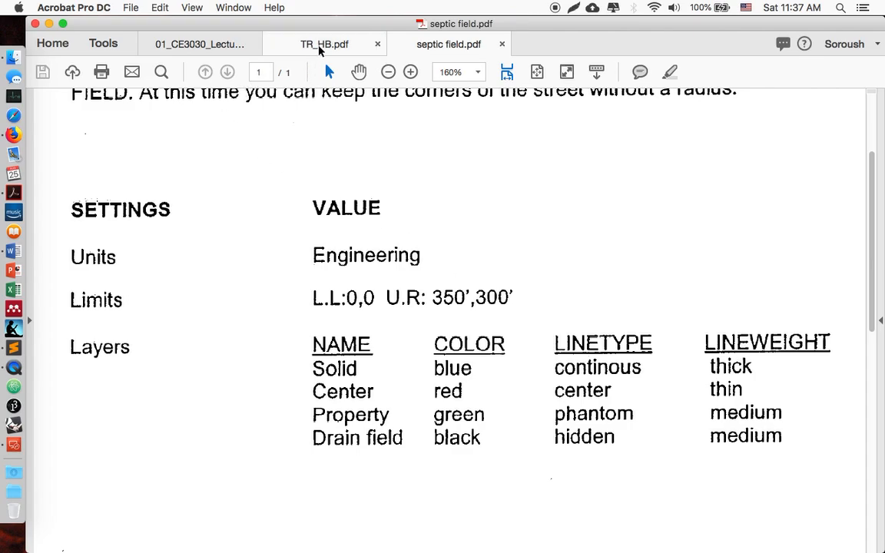
left_click(321, 46)
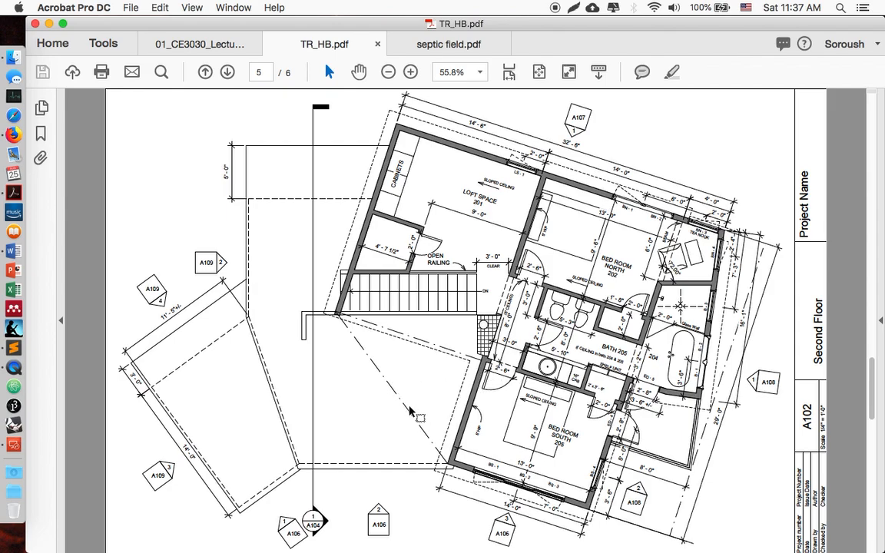
left_click(440, 46)
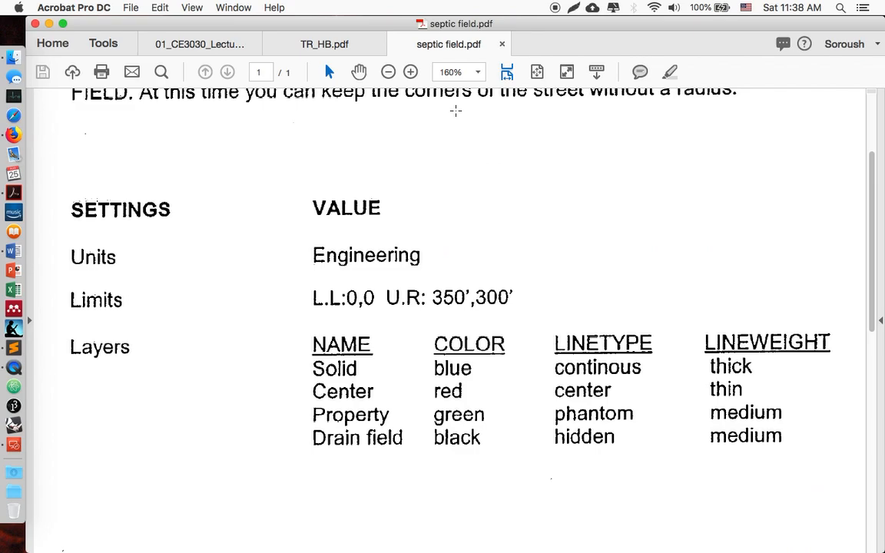
scroll(460, 307, "down", 10)
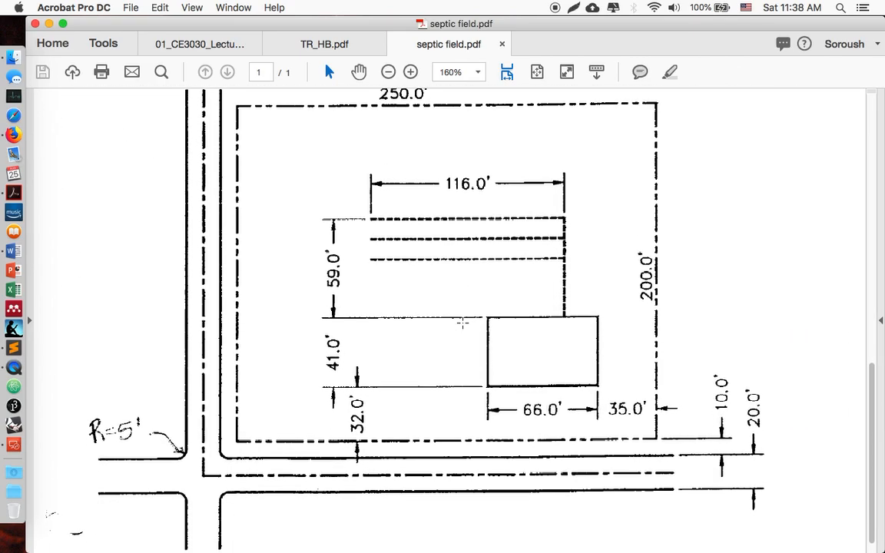
scroll(462, 323, "up", 2)
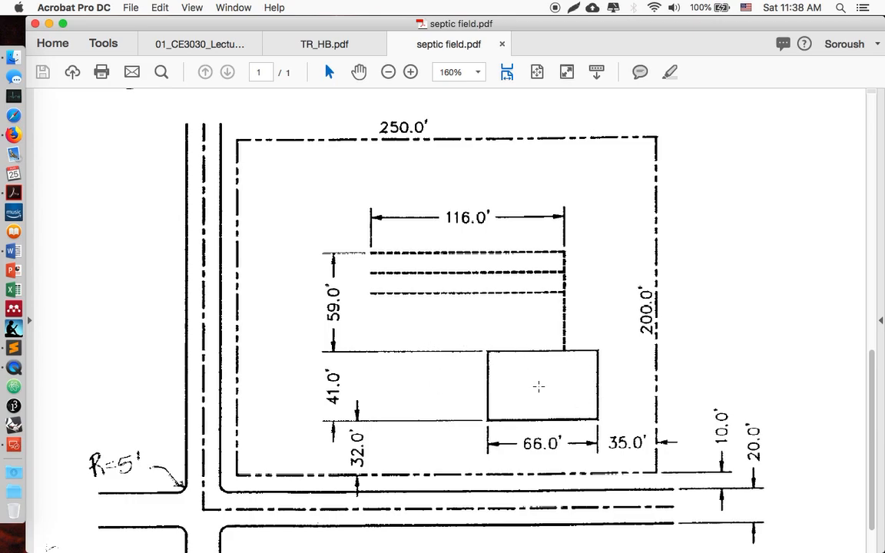
scroll(511, 376, "up", 10)
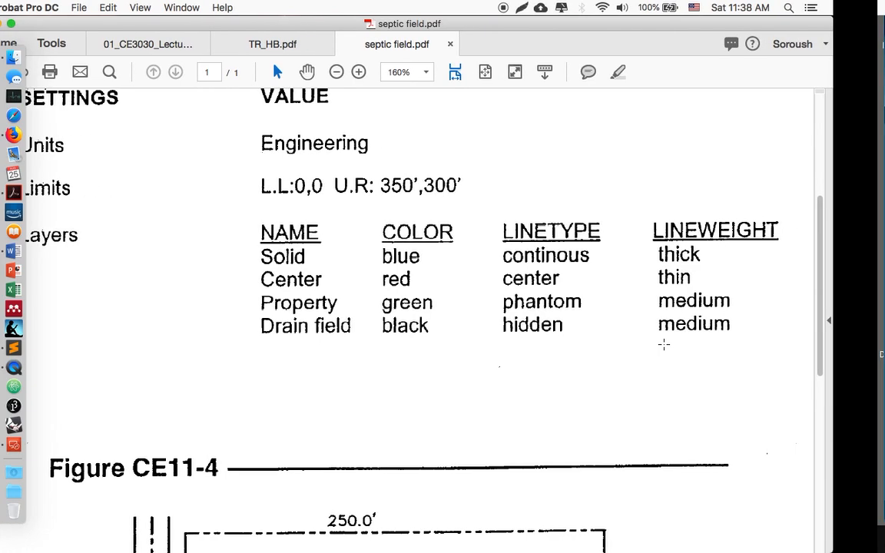
Return to AutoCAD and name the new layer Solid
key("ctrl+Right")
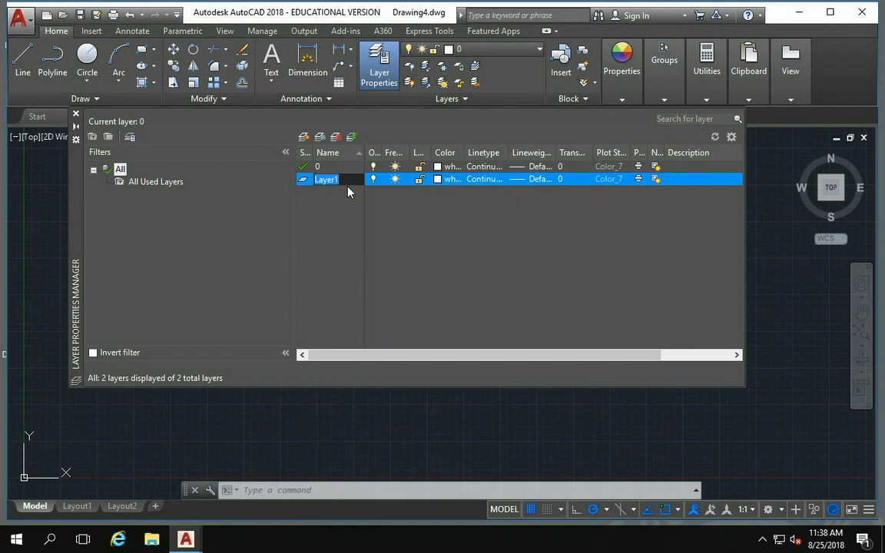
type("Soli")
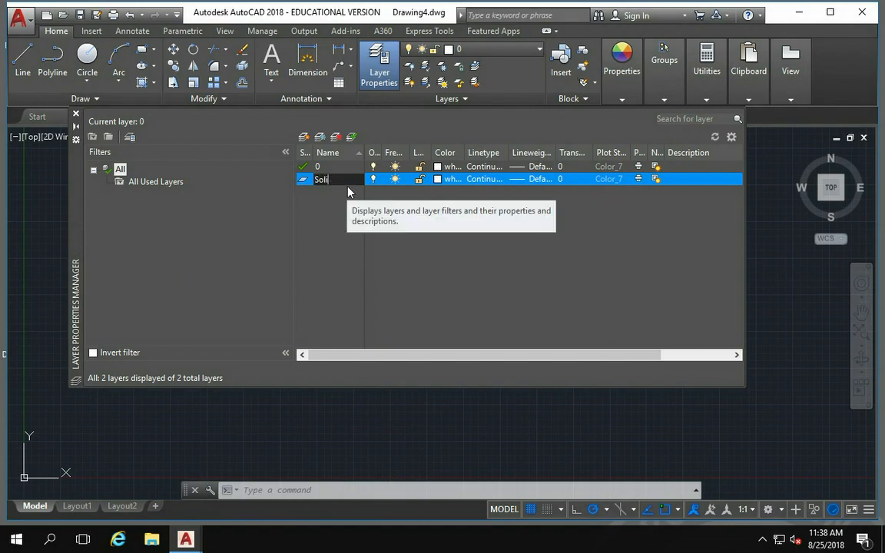
type("d")
key("Return")
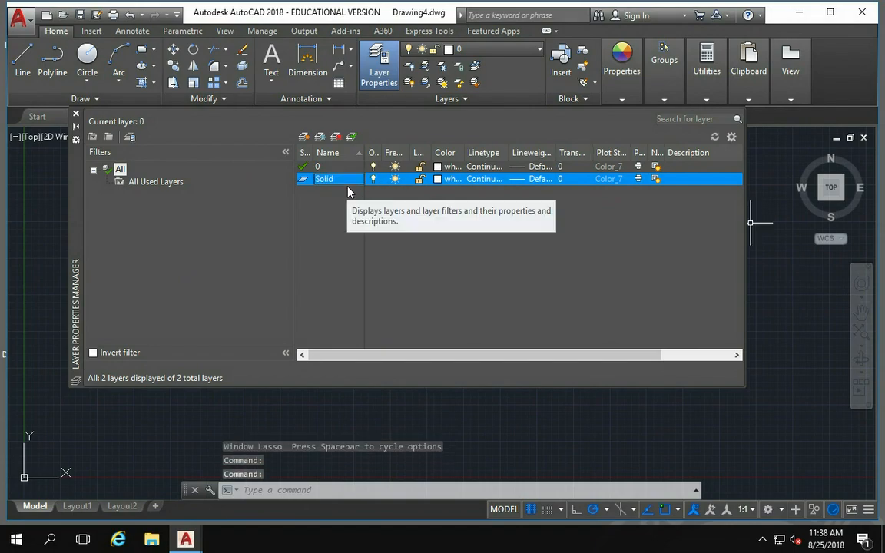
Review the index, true color and color book options and set the Solid layer's color to index blue
left_click(439, 179)
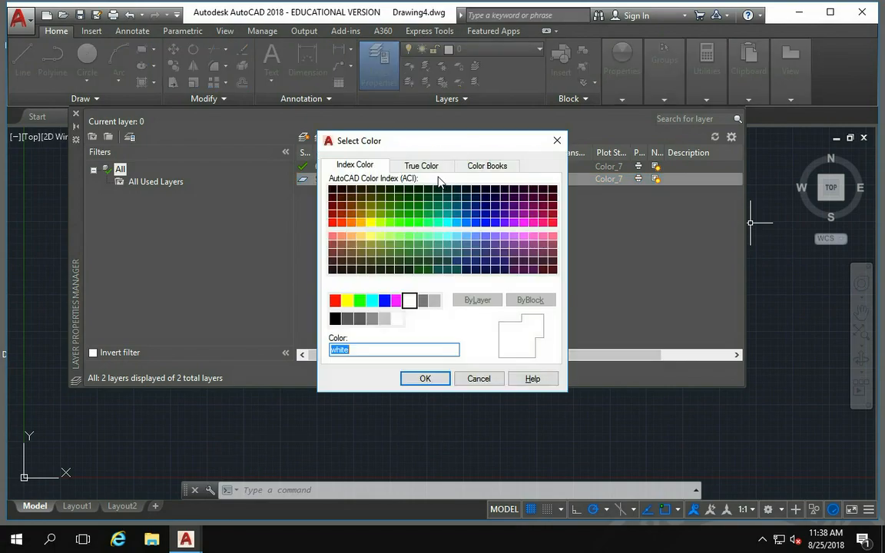
left_click(389, 302)
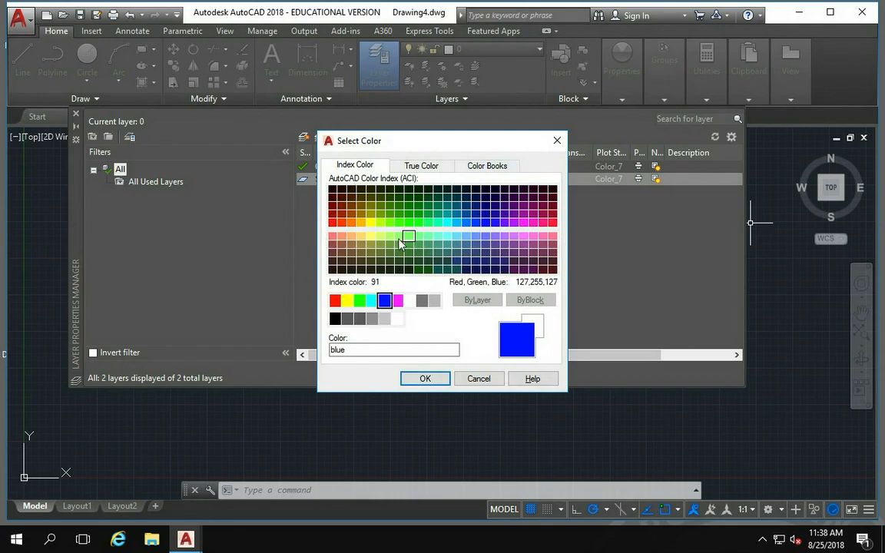
left_click(409, 166)
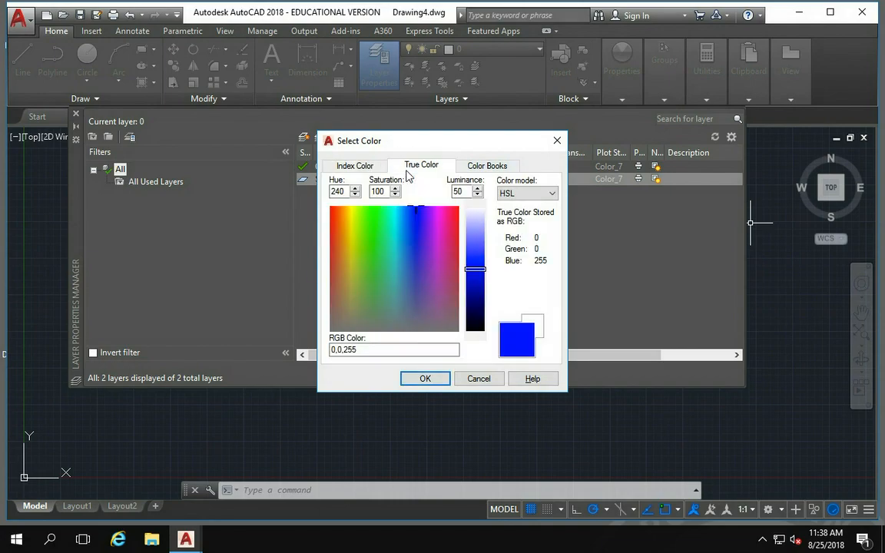
left_click(482, 168)
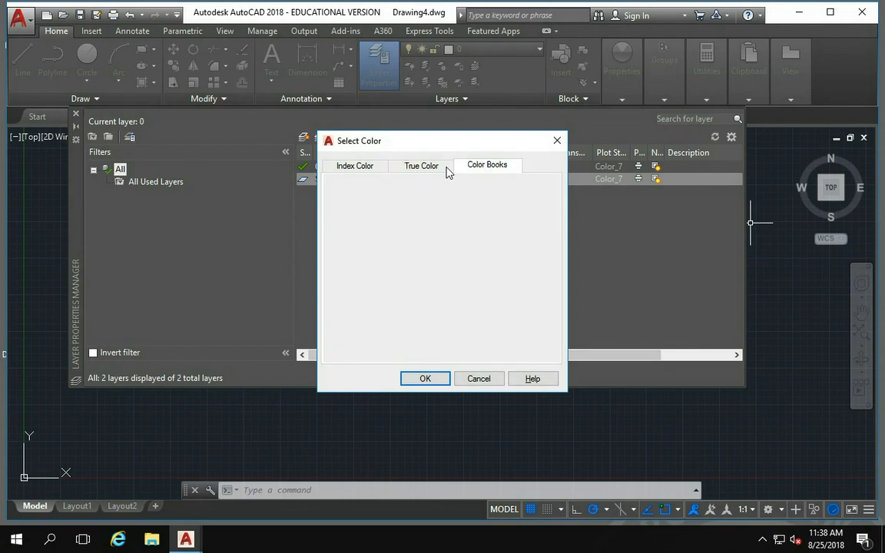
left_click(367, 168)
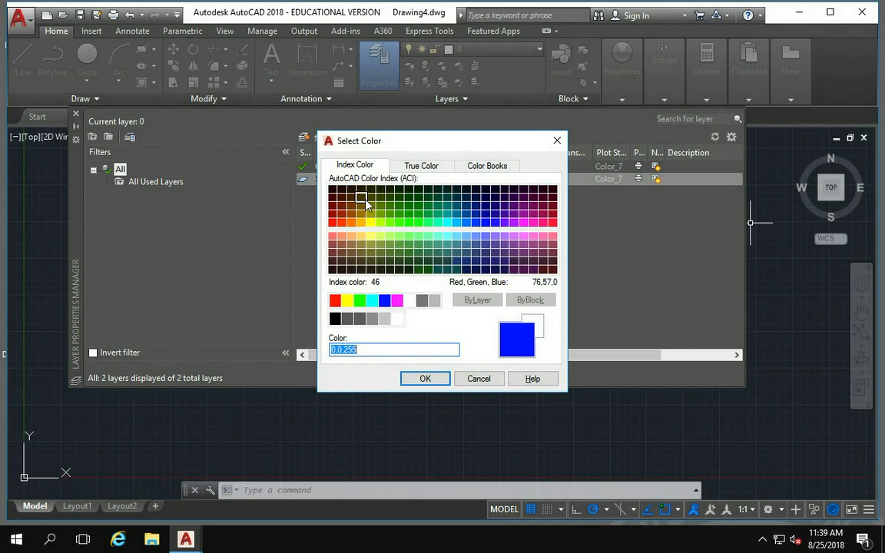
left_click(384, 299)
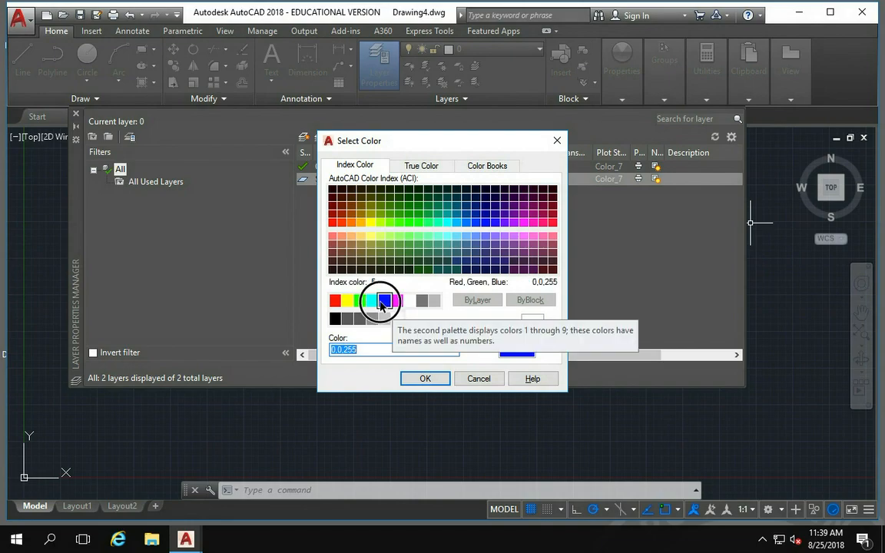
left_click(424, 377)
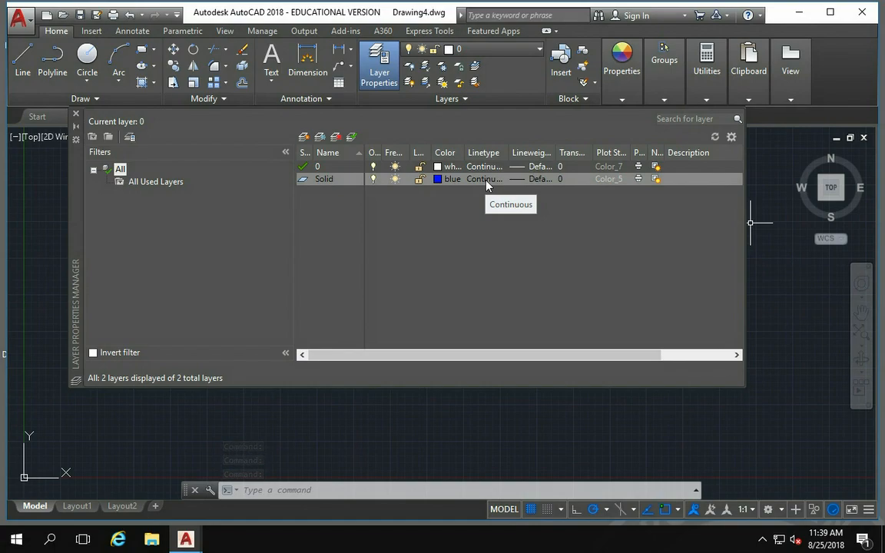
Browse the loadable linetypes in acad.lin without loading any, and keep Continuous as the Solid layer's linetype
left_click(485, 180)
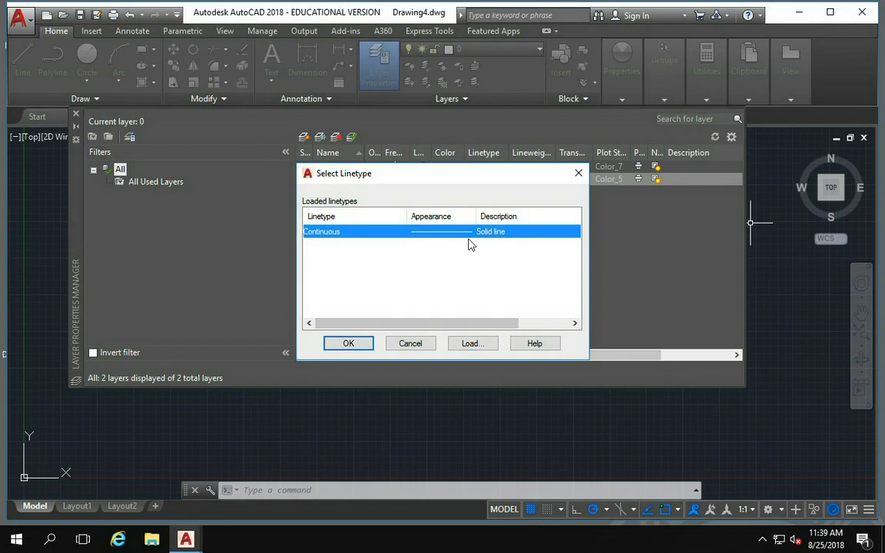
left_click(471, 343)
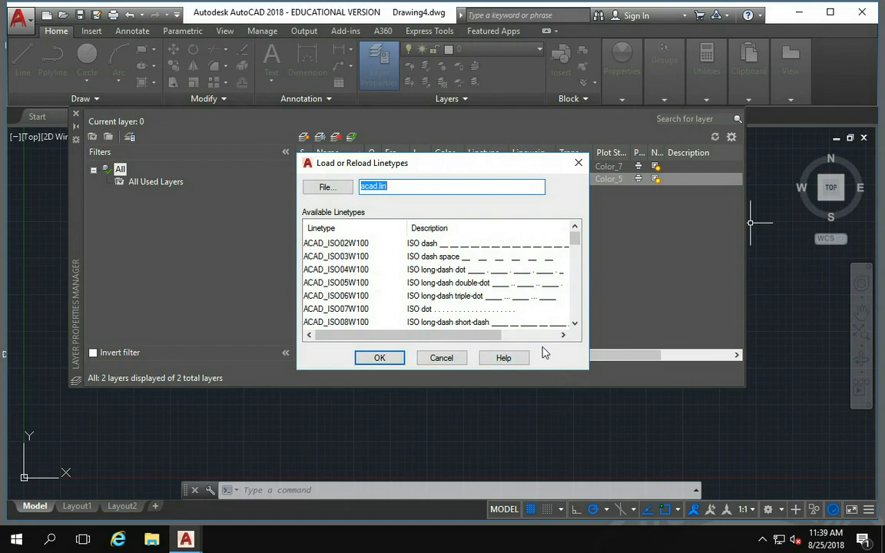
left_click_drag(574, 235, 566, 277)
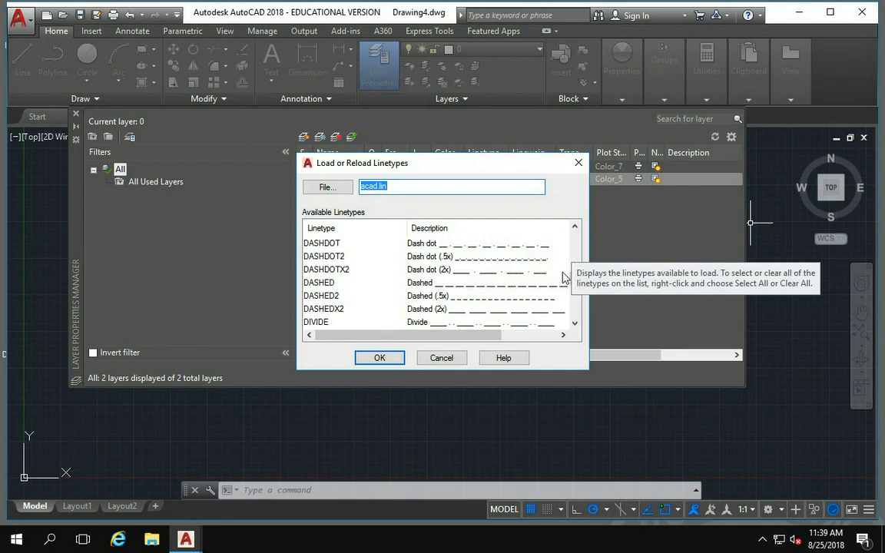
key("ctrl+Left")
key("ctrl+Right")
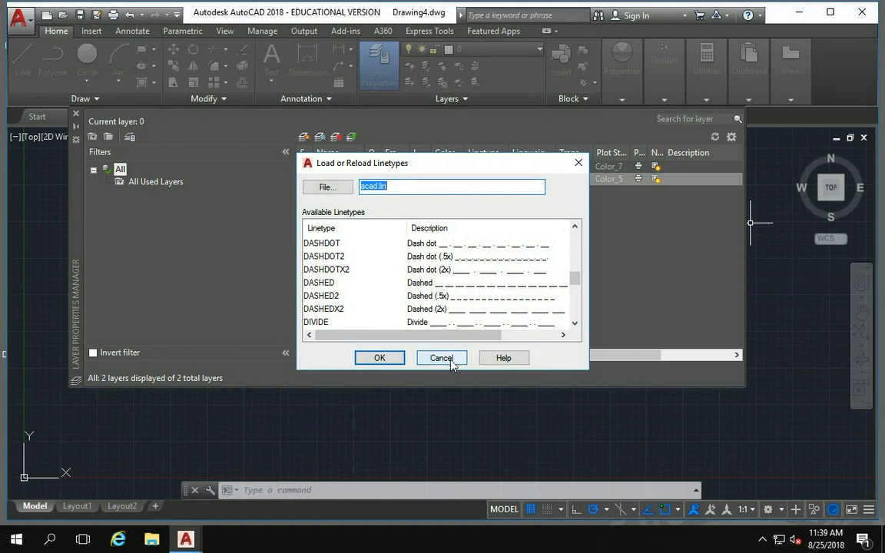
left_click(442, 358)
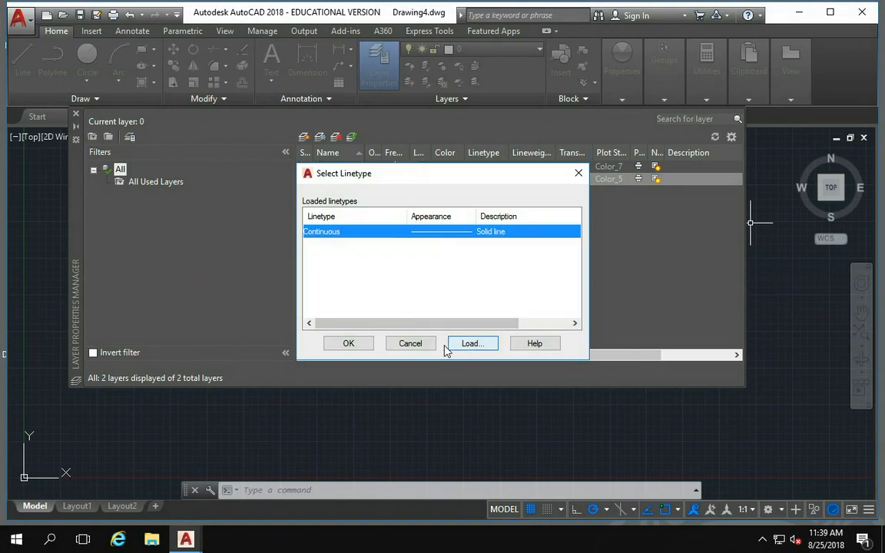
left_click(348, 345)
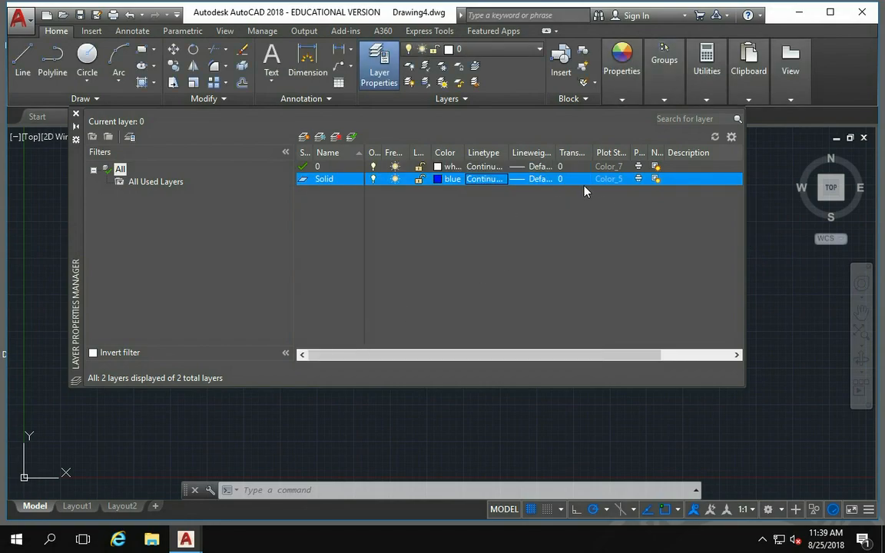
Set the Solid layer's lineweight to 0.40 mm, and switch its plotting off and back on
left_click(527, 181)
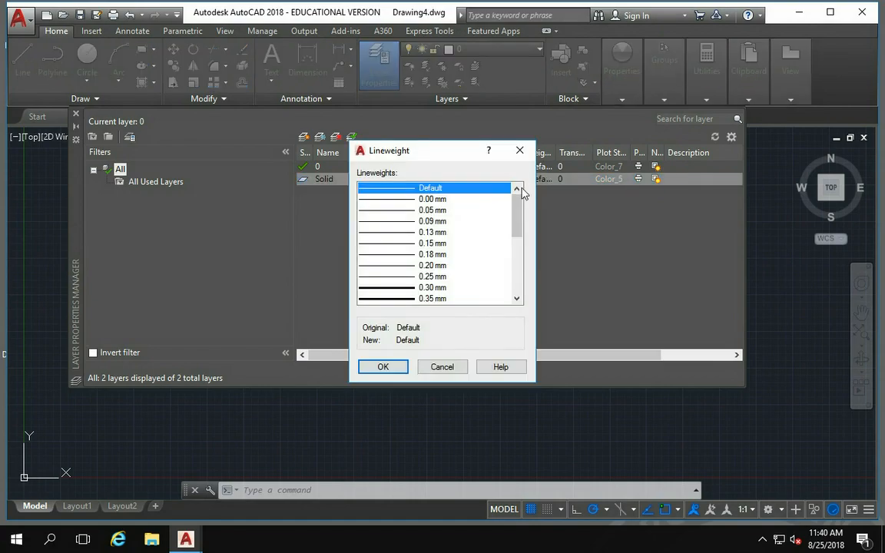
mouse_move(519, 206)
left_mouse_down()
mouse_move(519, 318)
mouse_move(516, 188)
left_mouse_up()
mouse_move(516, 228)
left_mouse_down()
mouse_move(513, 240)
mouse_move(514, 232)
left_mouse_up()
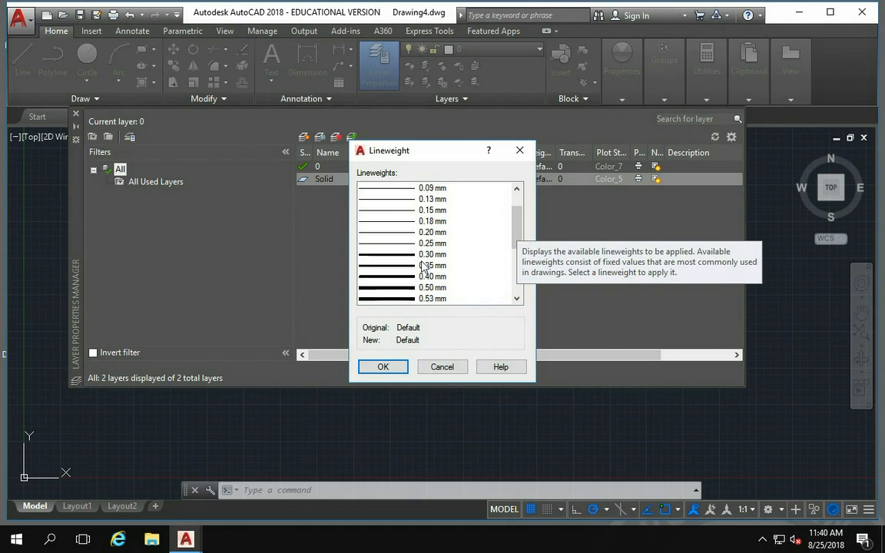
left_click(404, 255)
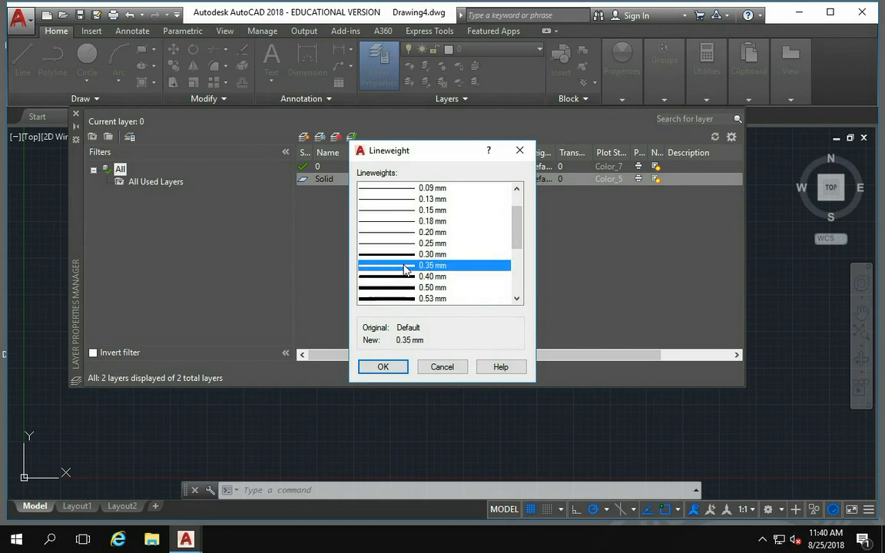
left_click(407, 265)
left_click(399, 278)
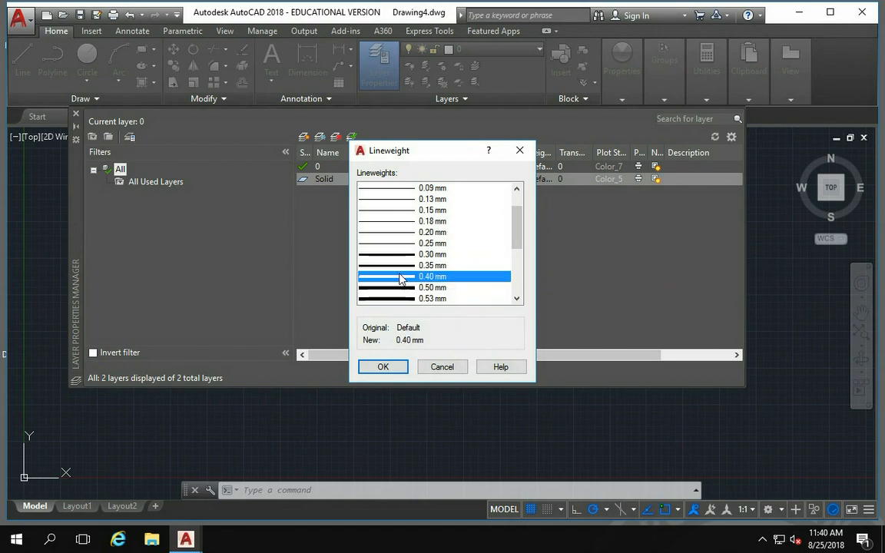
left_click(382, 367)
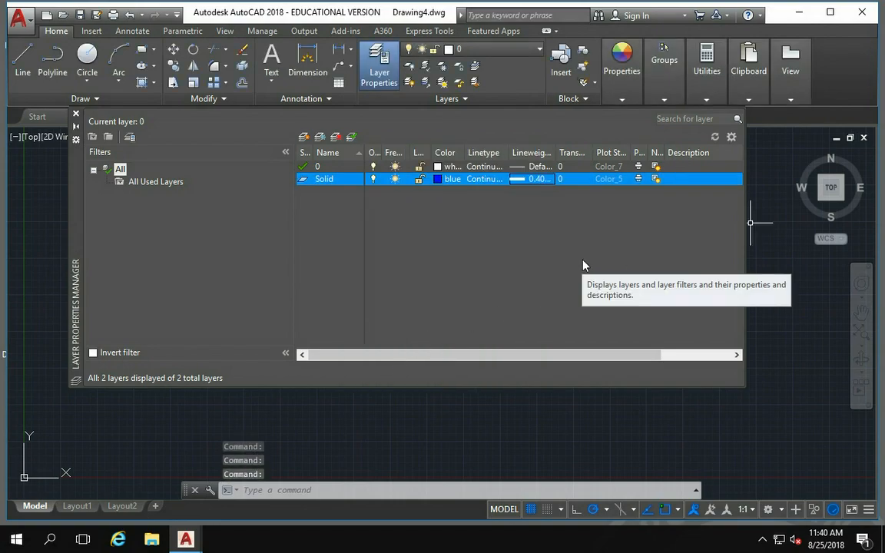
left_click(638, 179)
left_click(637, 179)
Add a new layer and name it Center, checking the layer table in septic field.pdf for the name
left_click(305, 137)
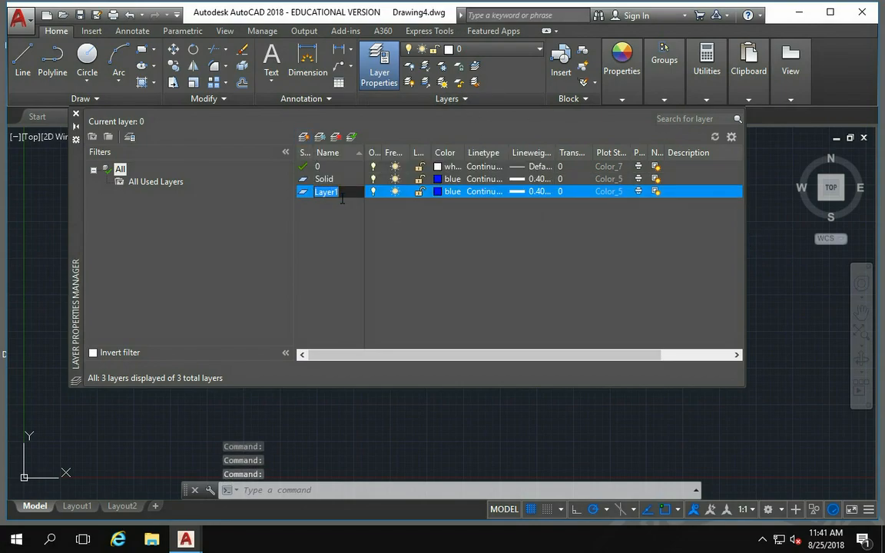
key("ctrl+Left")
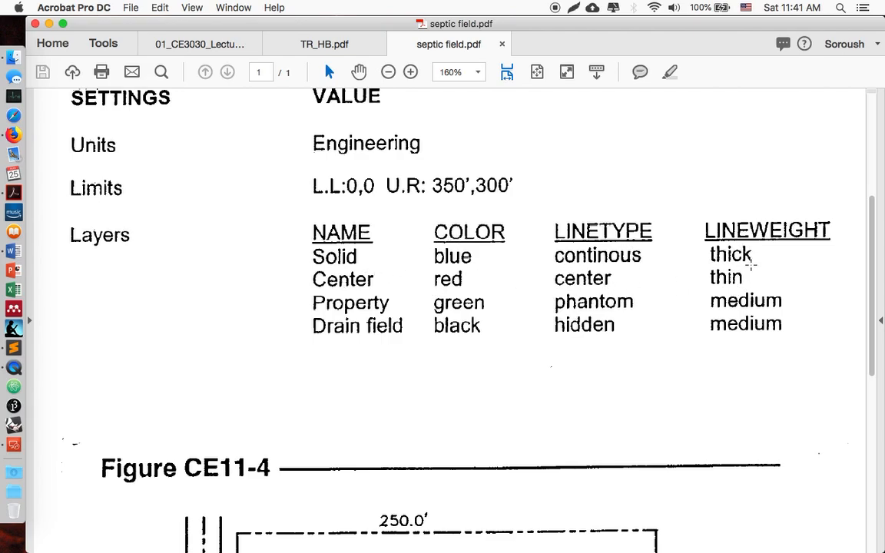
key("ctrl+Right")
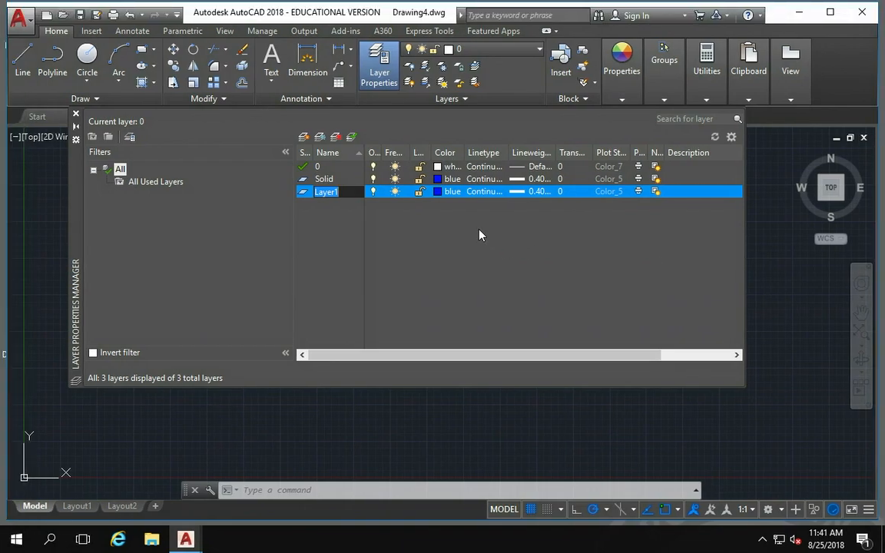
type("Center")
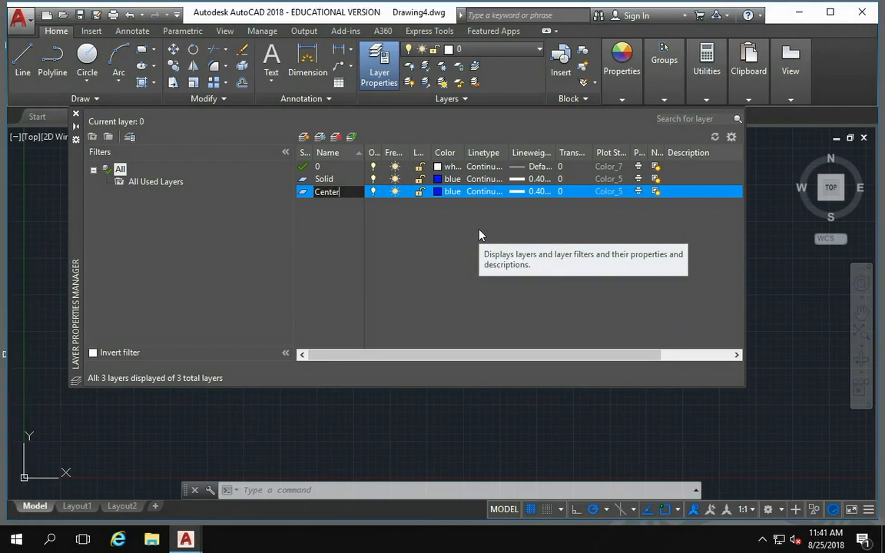
key("Return")
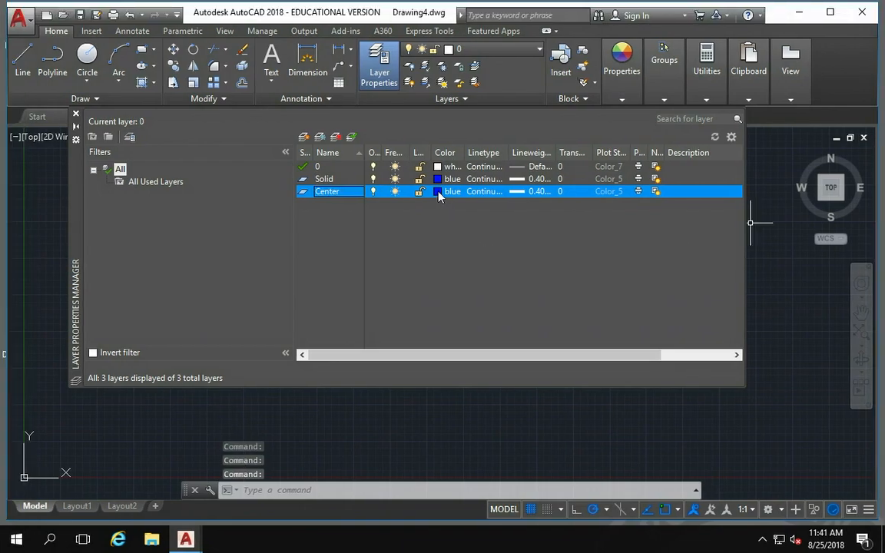
Set the Center layer's color to index red
left_click(438, 197)
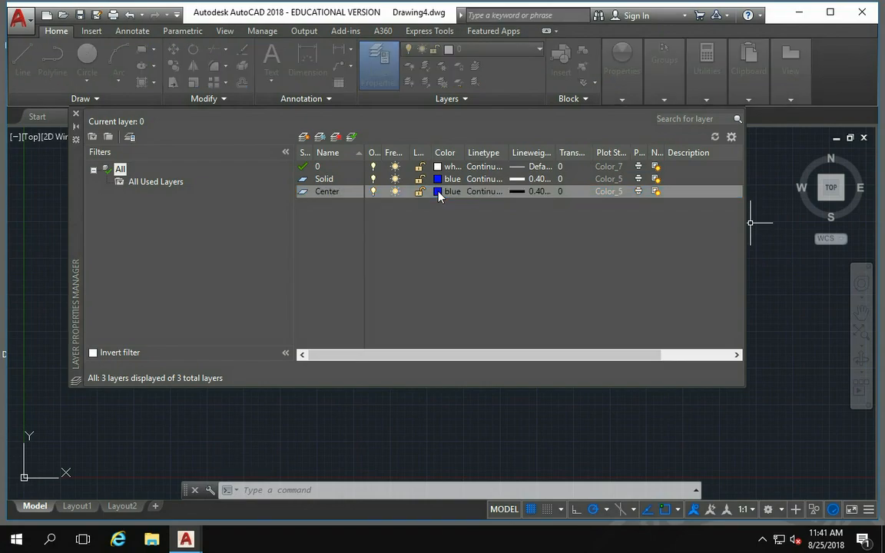
left_click(334, 301)
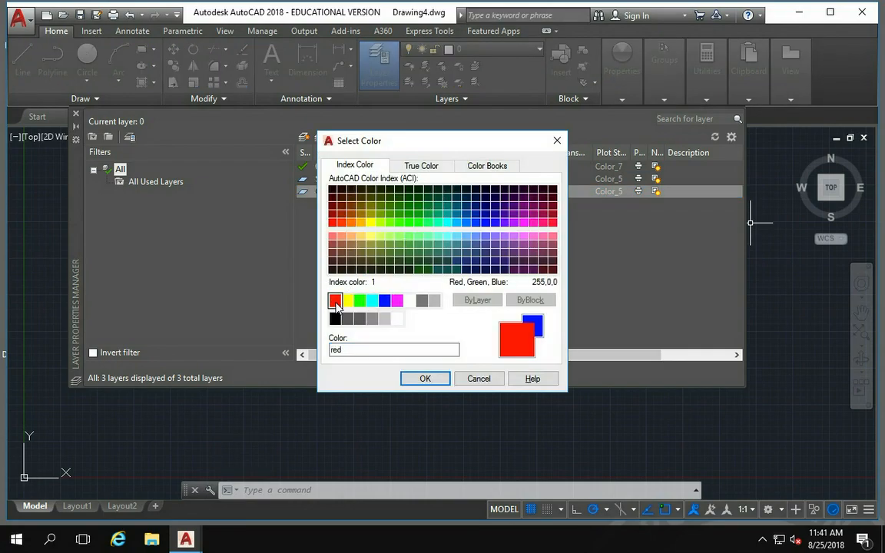
left_click(426, 378)
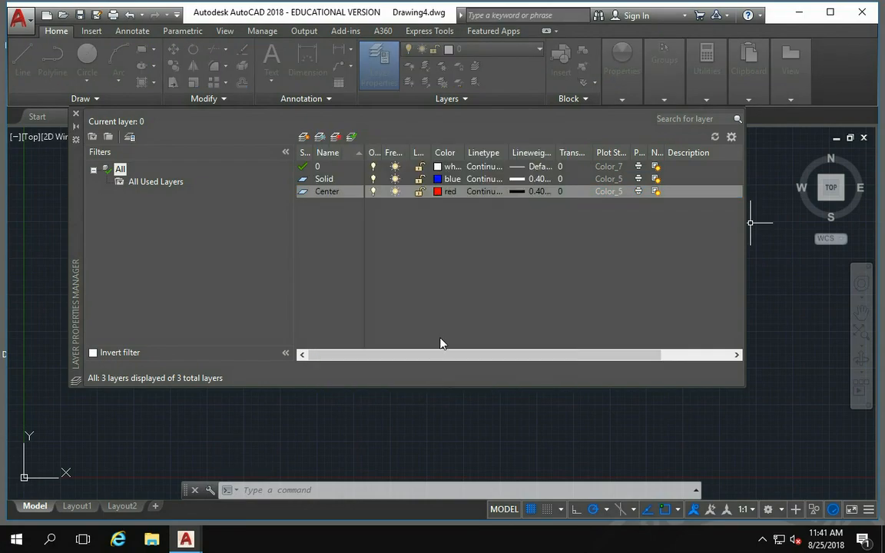
Load the CENTER linetype from acad.lin and assign it to the Center layer
left_click(490, 194)
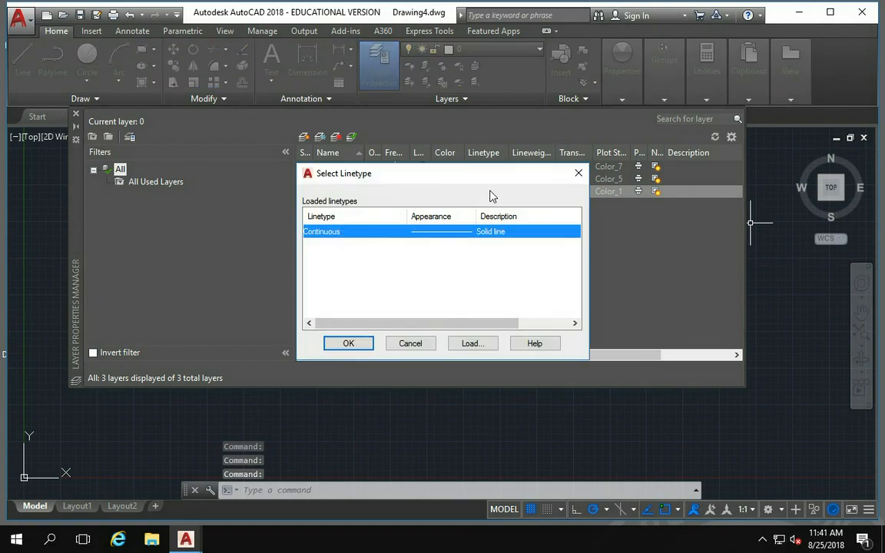
left_click(472, 344)
left_click_drag(573, 232, 569, 267)
left_click(347, 257)
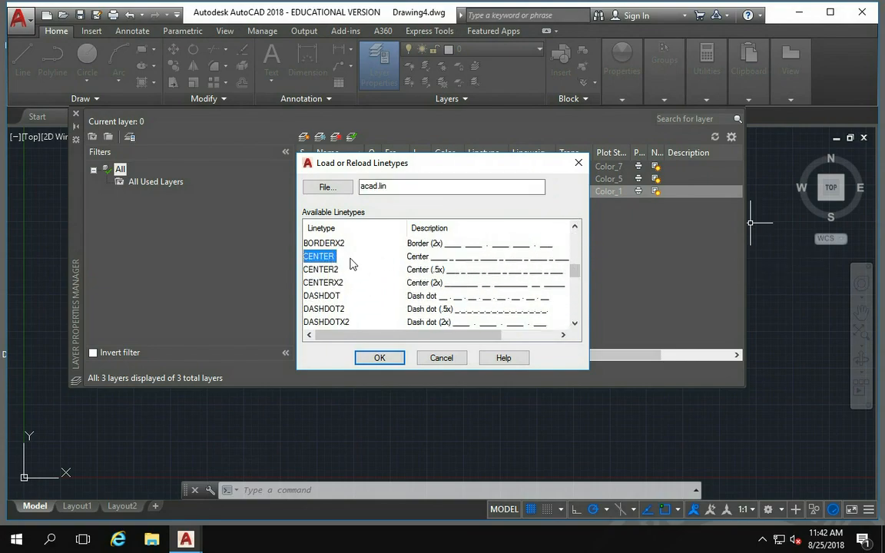
left_click(396, 357)
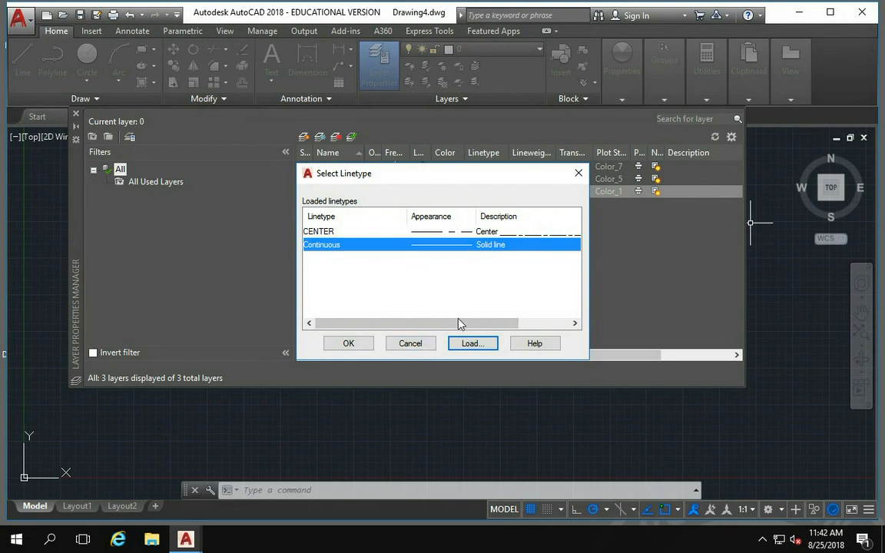
left_click(425, 232)
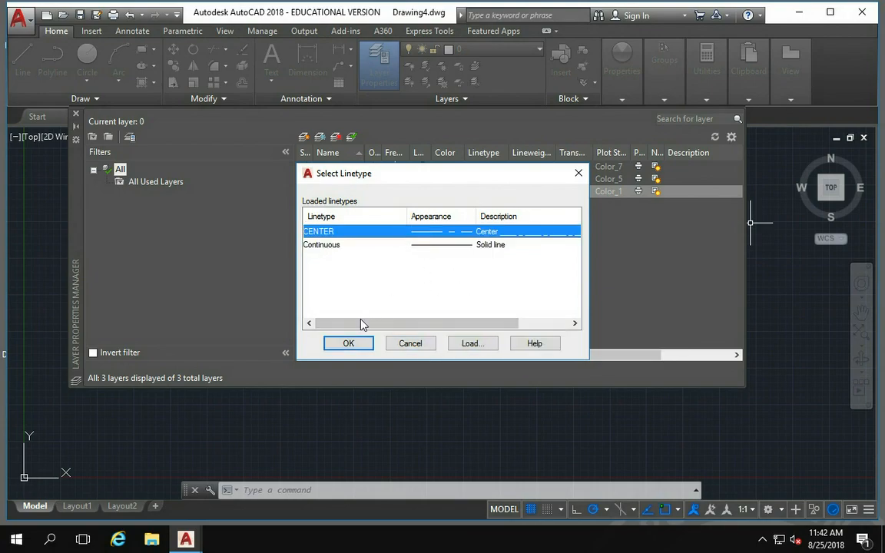
left_click(348, 343)
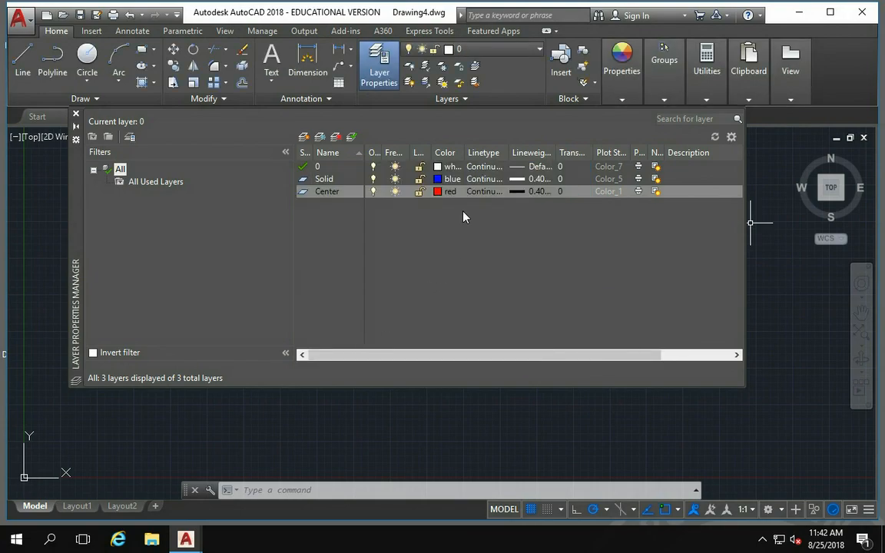
left_click(476, 191)
key("Return")
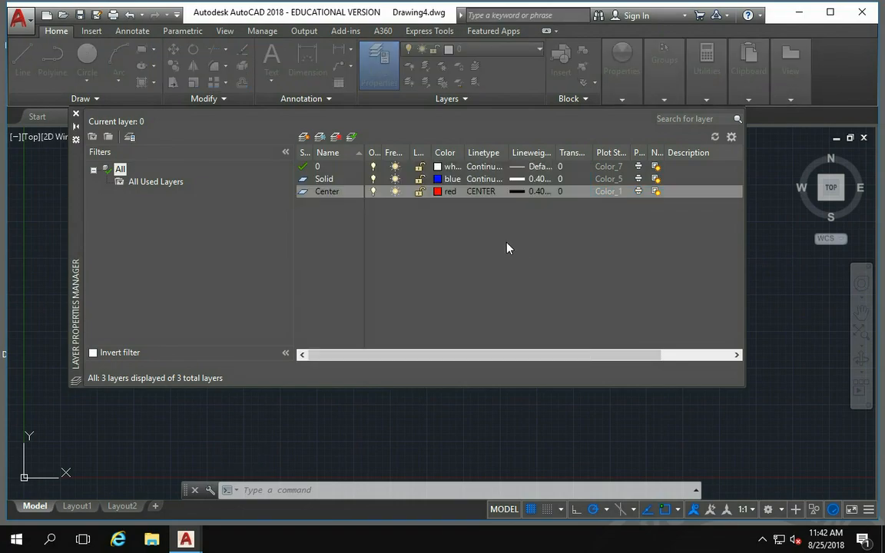
Set the Center layer's lineweight to 0.09 mm
left_click(530, 192)
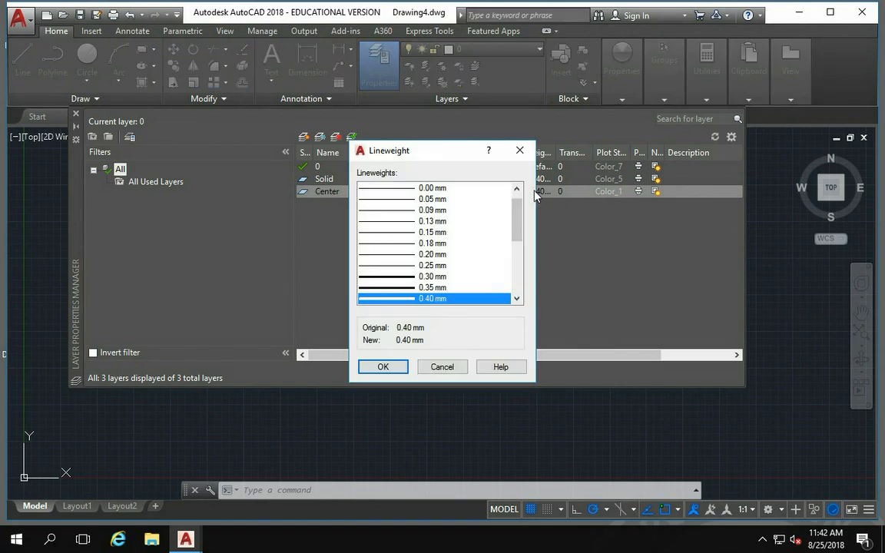
left_click(400, 199)
left_click(418, 210)
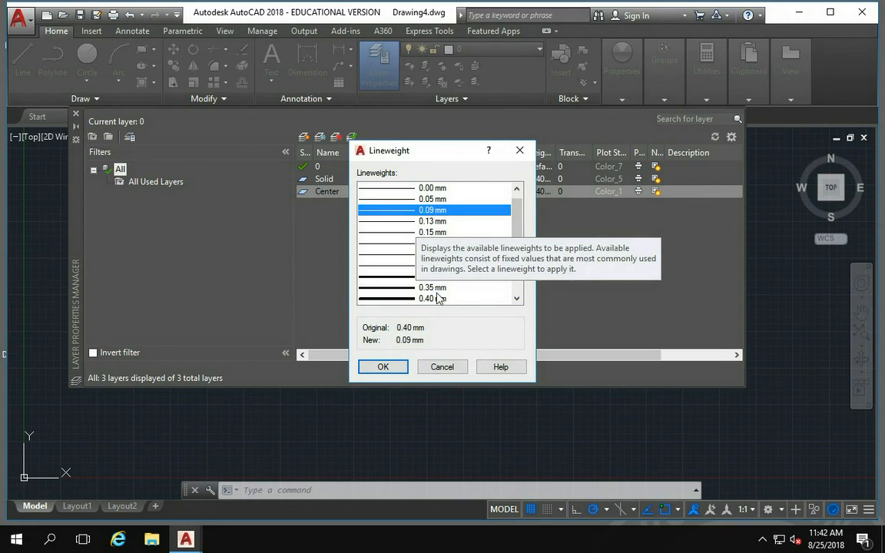
left_click(383, 367)
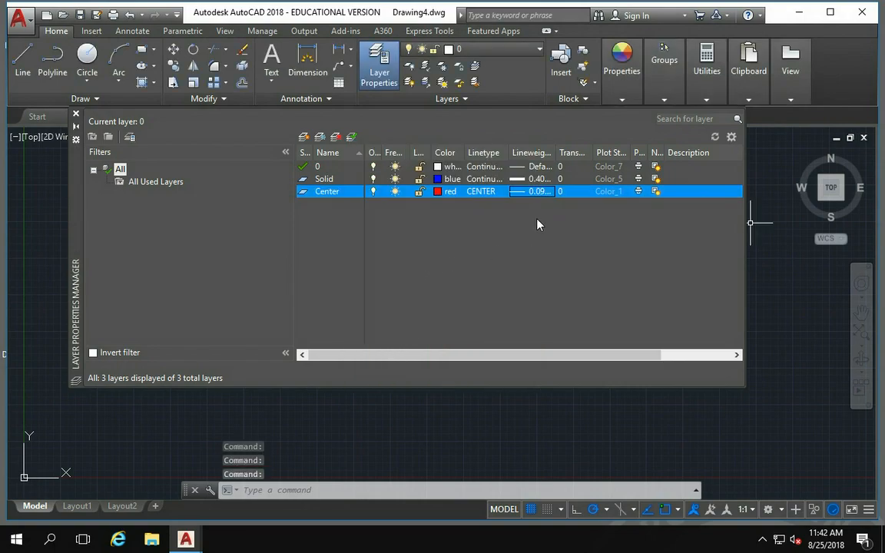
Add another new layer and name it Property
left_click(304, 138)
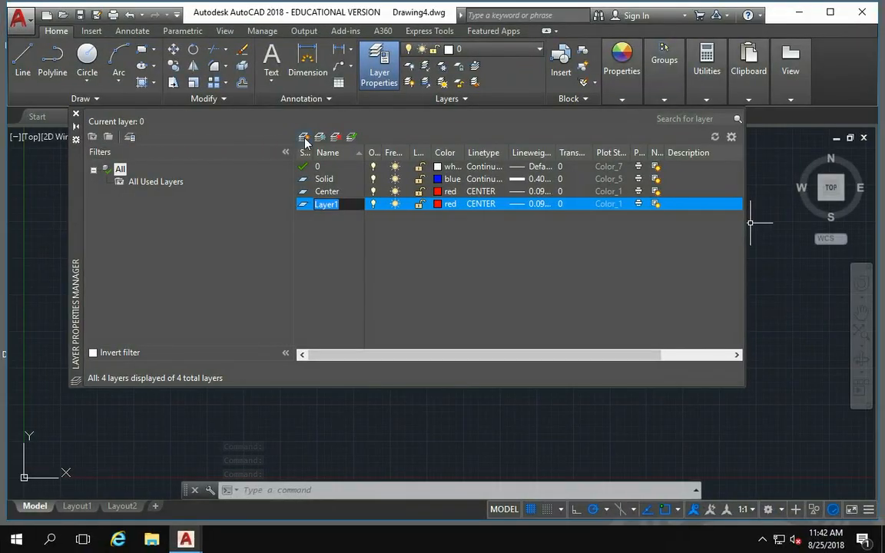
type("Pro")
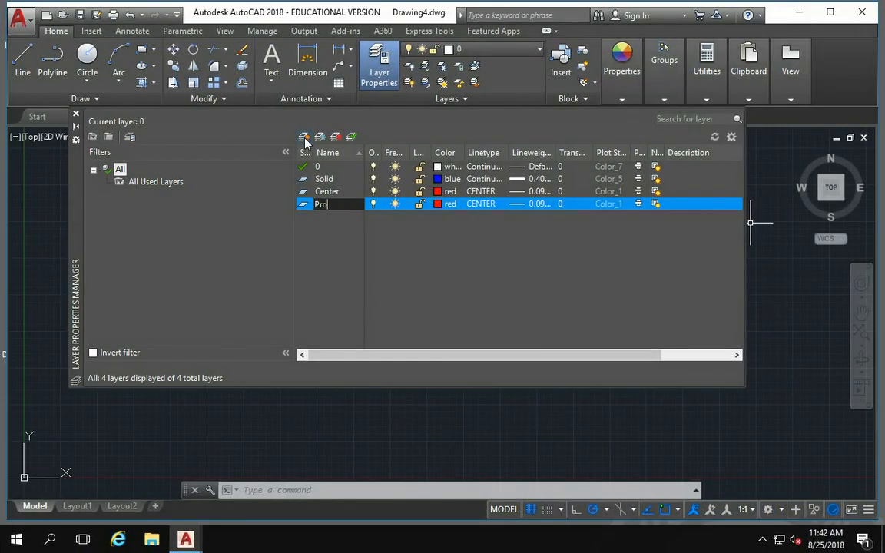
type("perty")
Check the Property color in the septic field.pdf layer table and set the layer to the darker green, index color 92
left_click(441, 205)
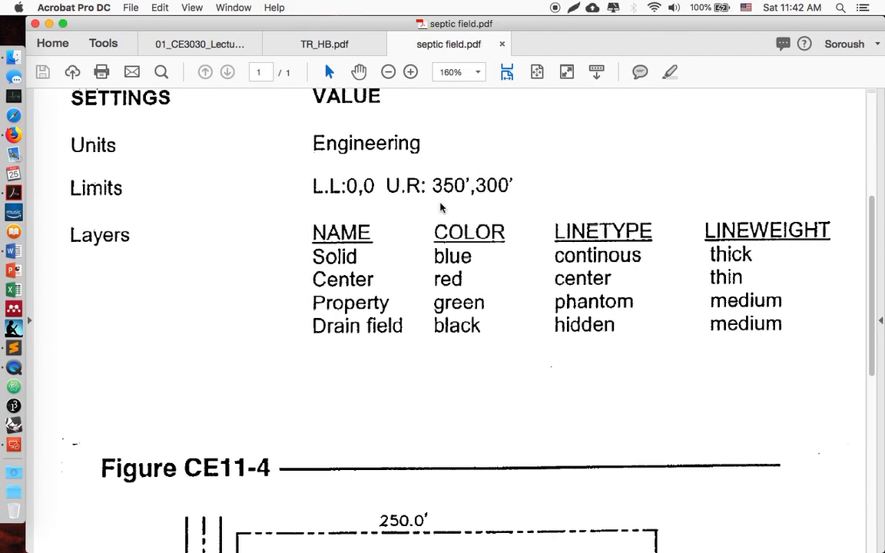
key("ctrl+Right")
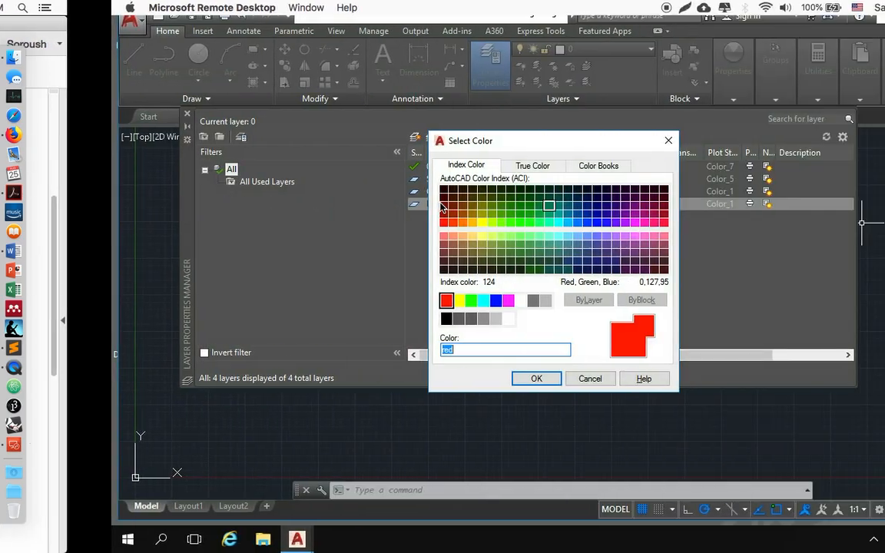
left_click(360, 301)
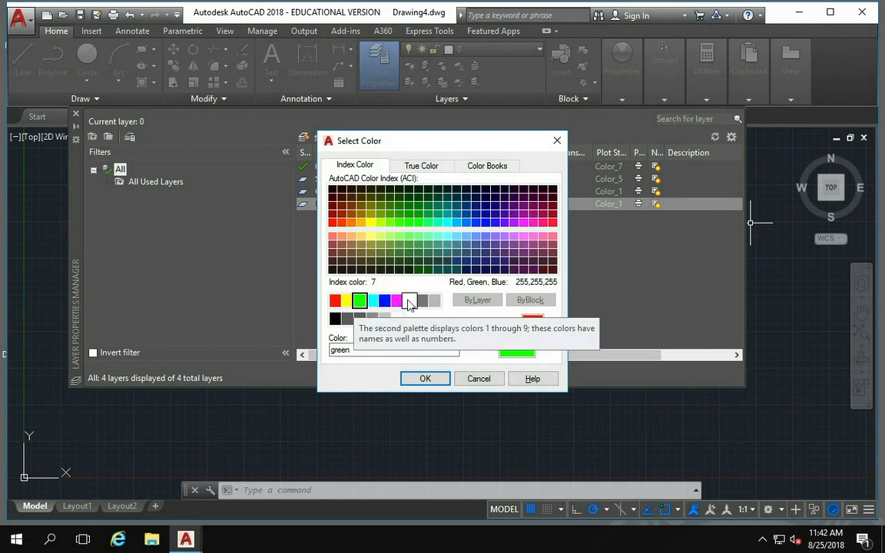
left_click(410, 215)
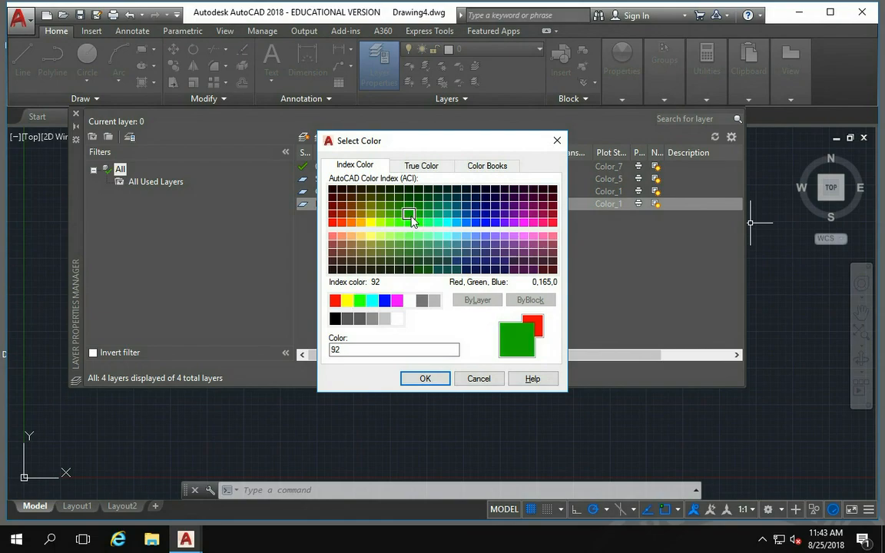
left_click(424, 378)
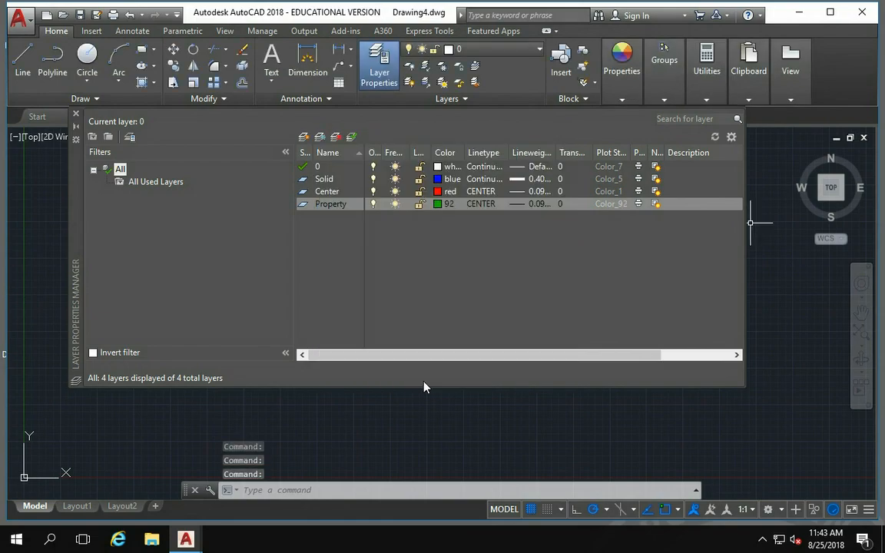
Load the PHANTOM linetype from acad.lin and assign it to the Property layer
left_click(473, 205)
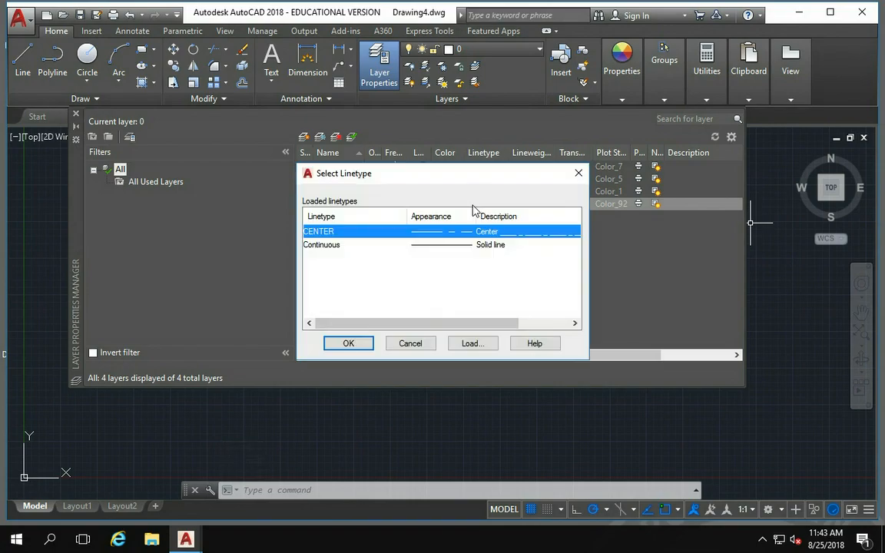
left_click(471, 345)
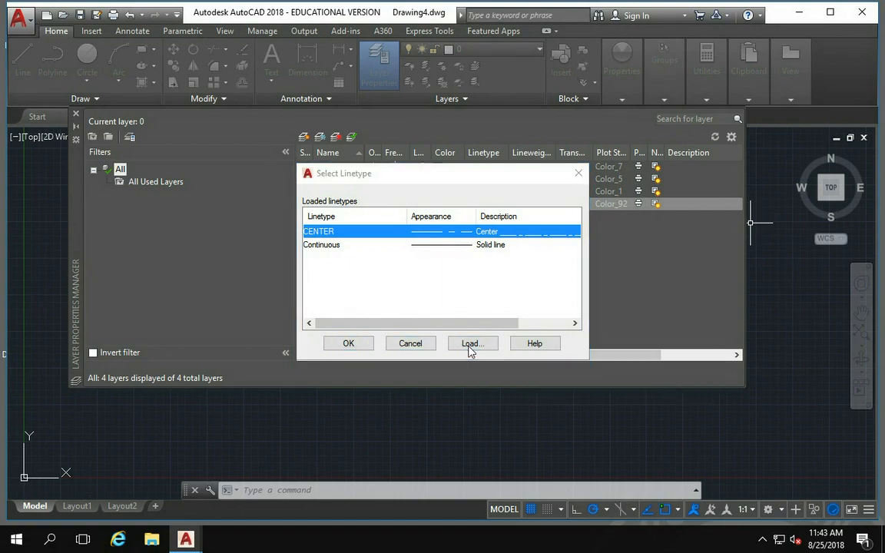
scroll(405, 300, "down", 5)
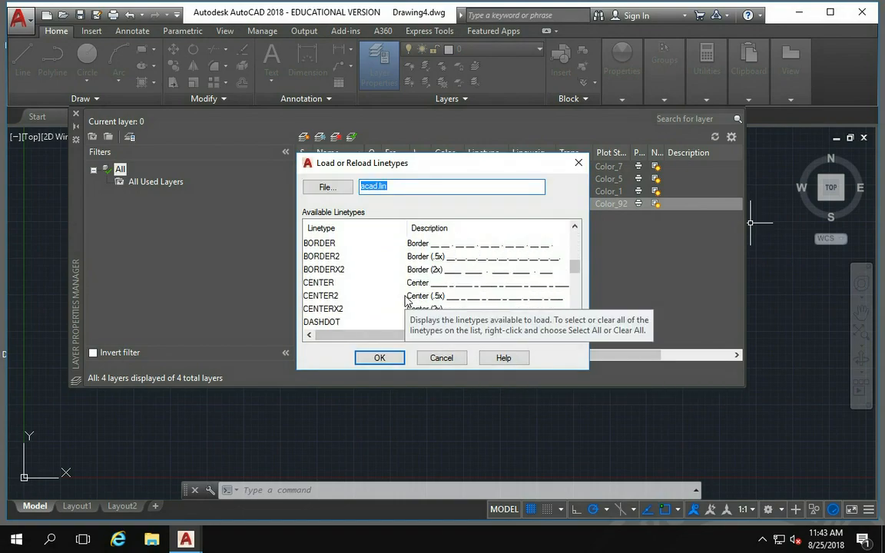
scroll(405, 299, "down", 5)
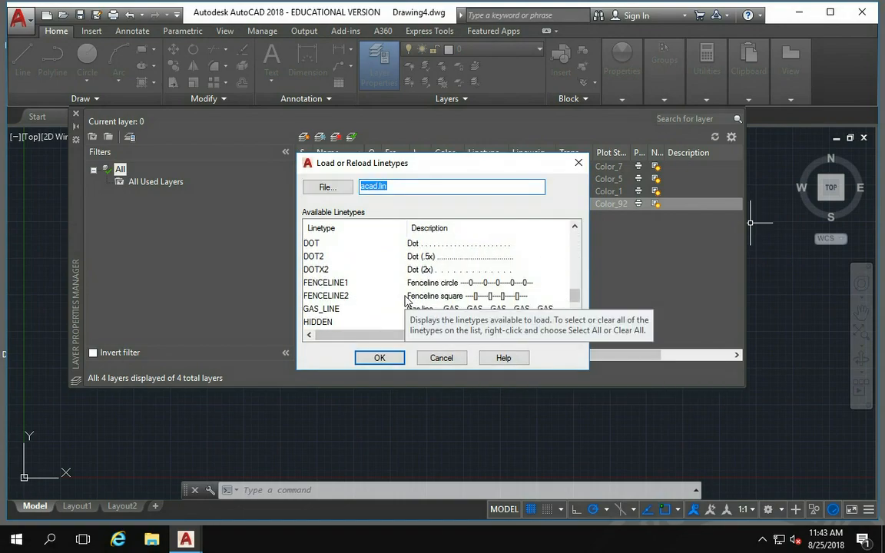
scroll(404, 299, "down", 2)
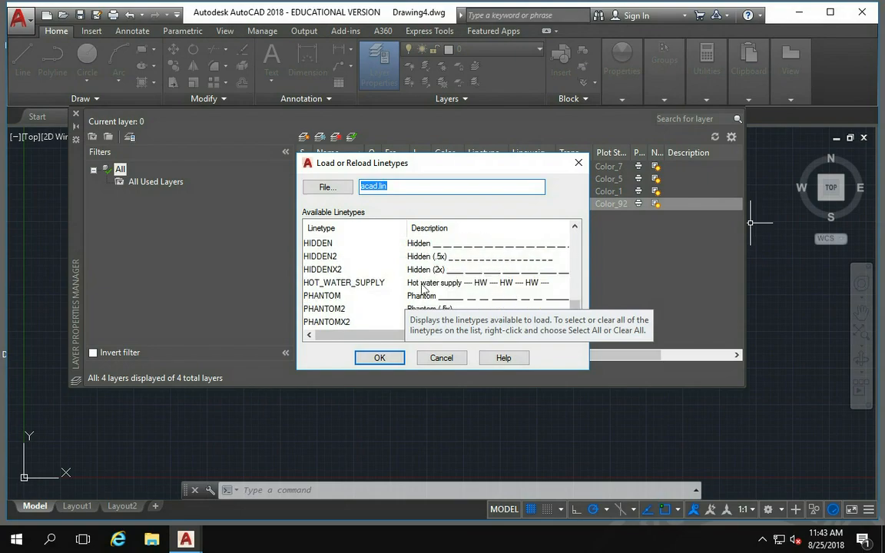
left_click(360, 296)
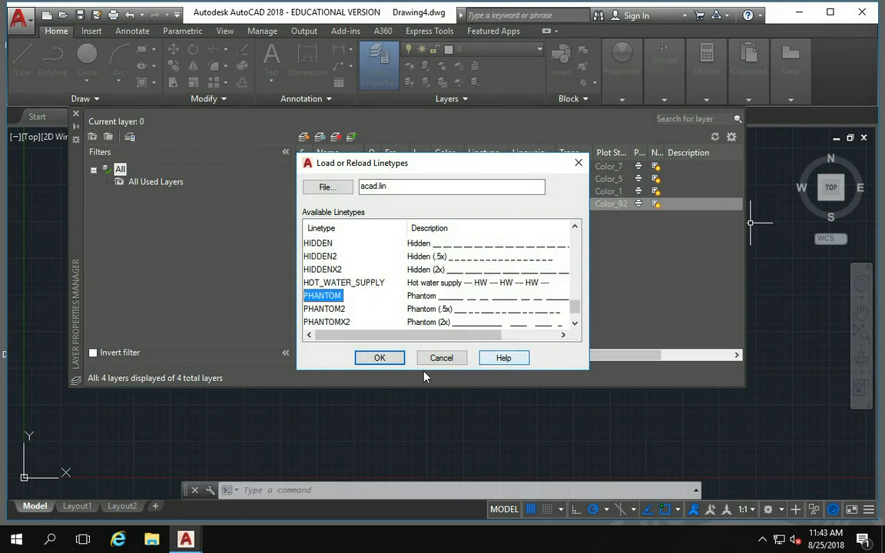
left_click(390, 361)
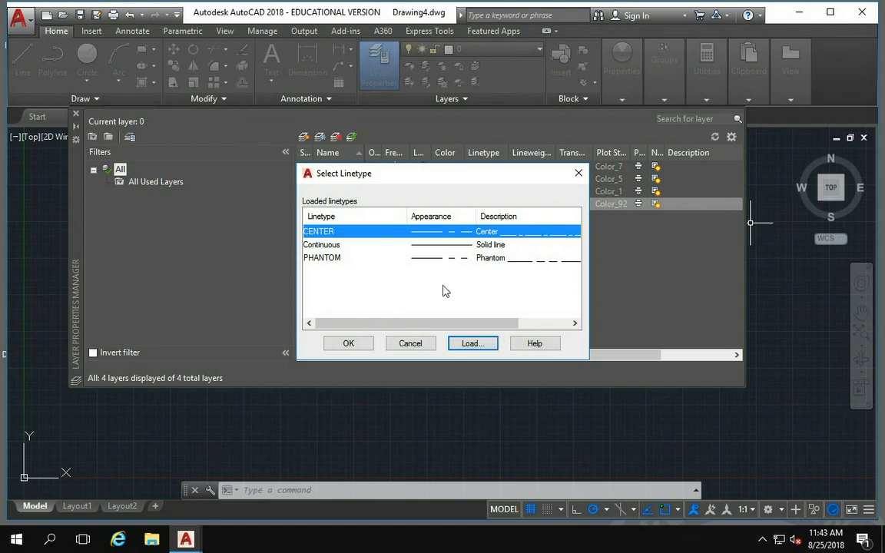
left_click(338, 258)
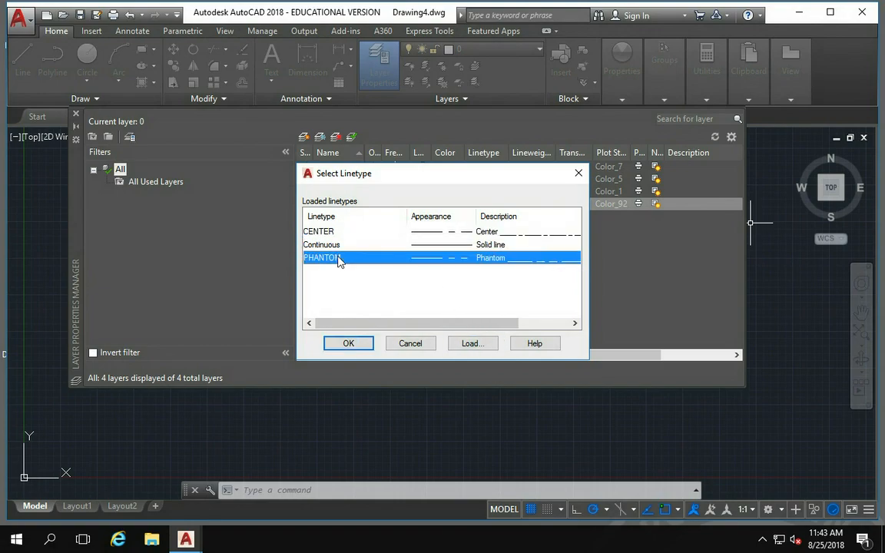
left_click(370, 343)
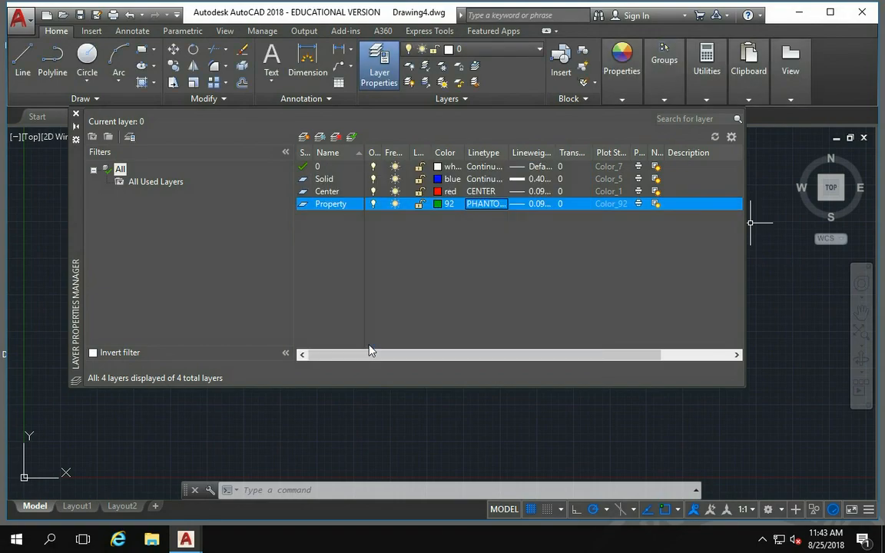
Set the Property layer's lineweight to 0.20 mm
left_click(538, 205)
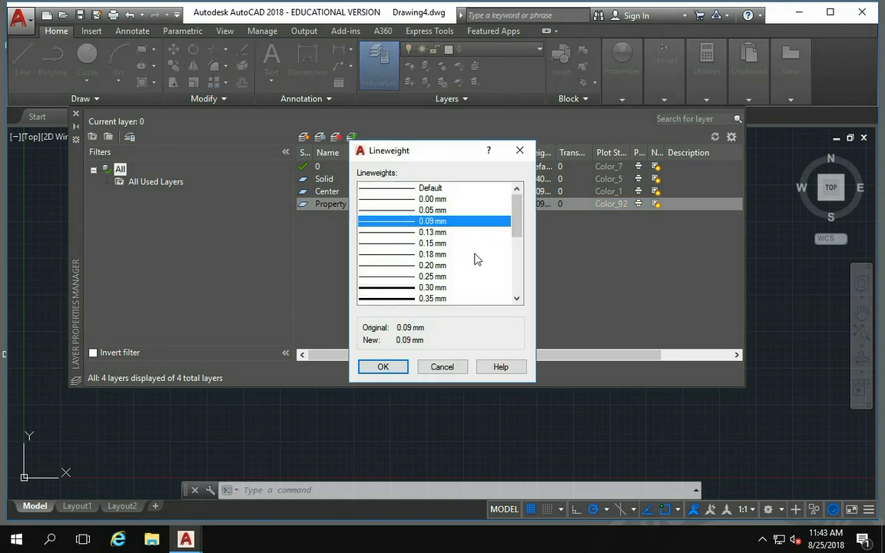
left_click_drag(454, 153, 257, 119)
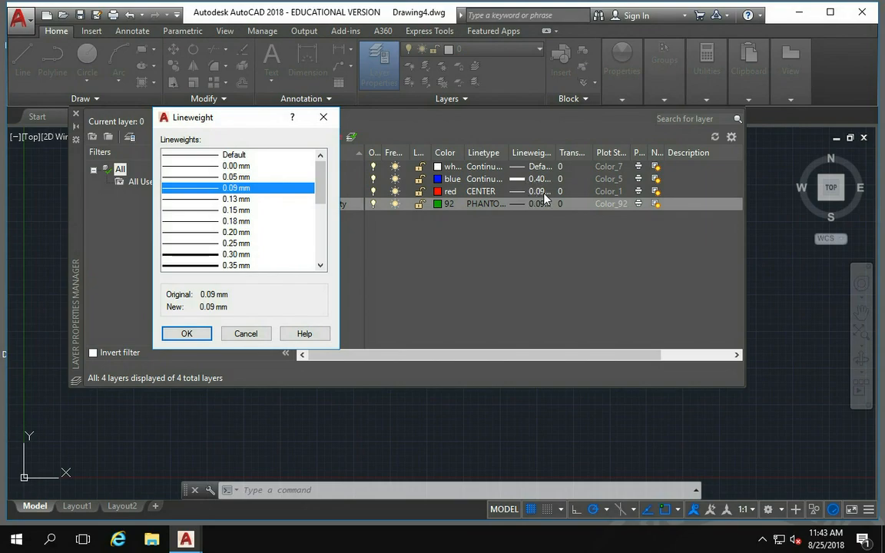
left_click(209, 222)
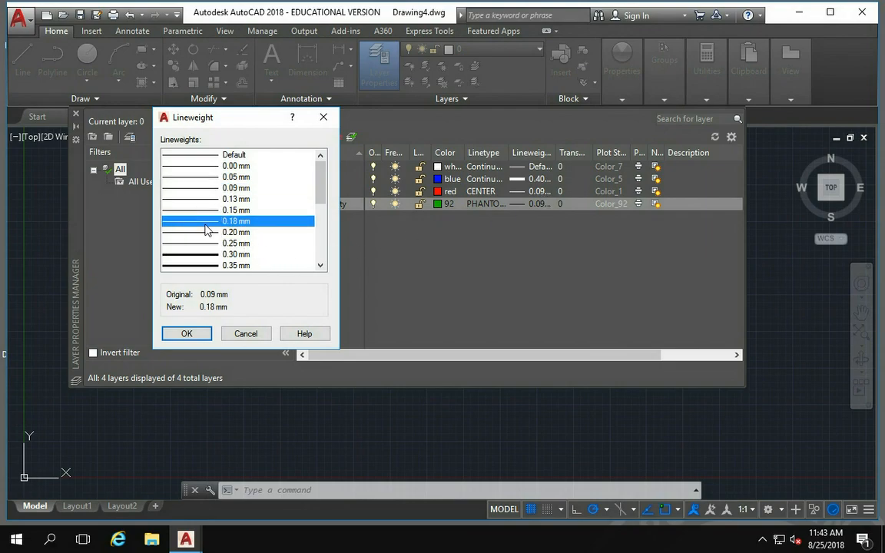
left_click(202, 232)
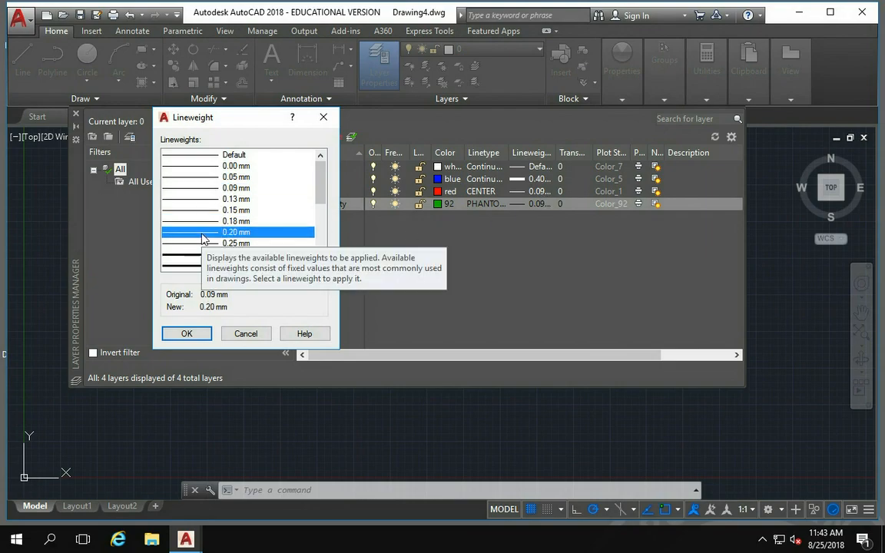
left_click(187, 333)
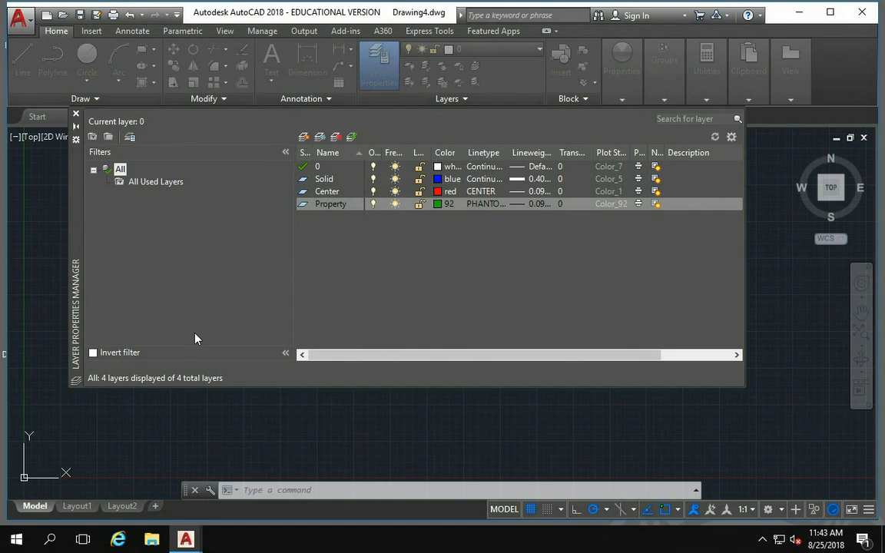
Add another new layer and name it Drain_Field, checking the name in the septic field.pdf layer table
left_click(303, 137)
key("ctrl+Left")
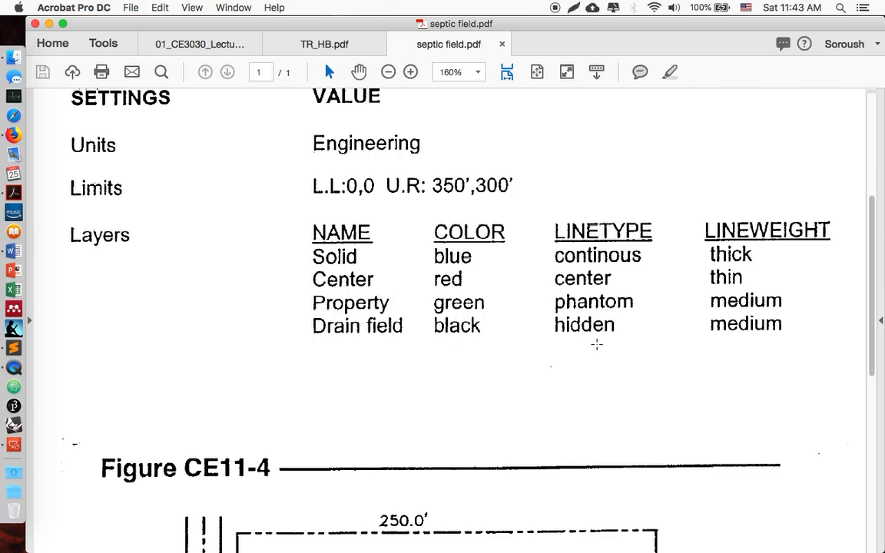
key("ctrl+Right")
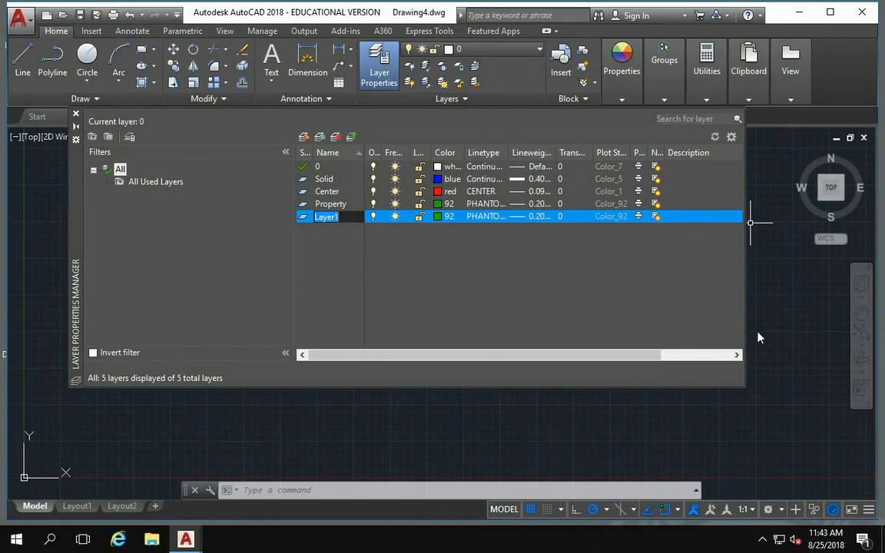
type("Dat")
key("BackSpace")
key("BackSpace")
type("rain_")
key("ctrl+Left")
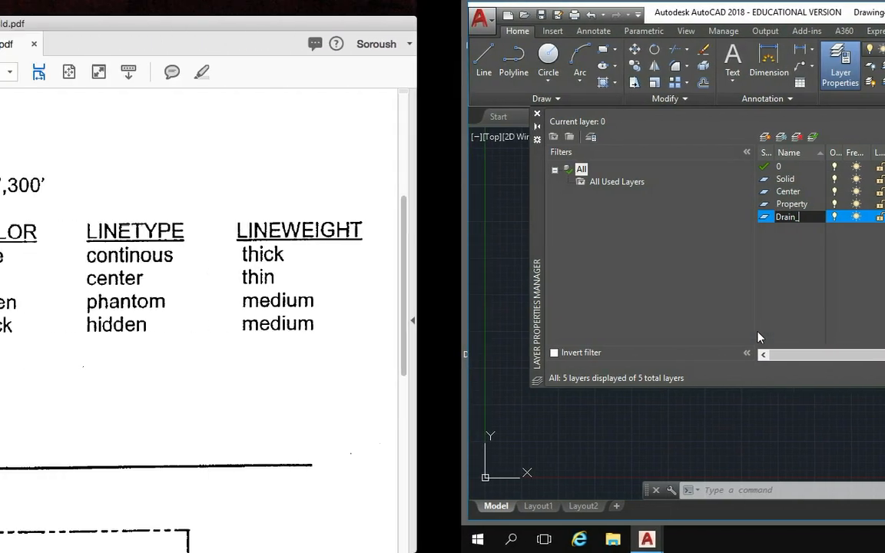
key("ctrl+Right")
type("Field")
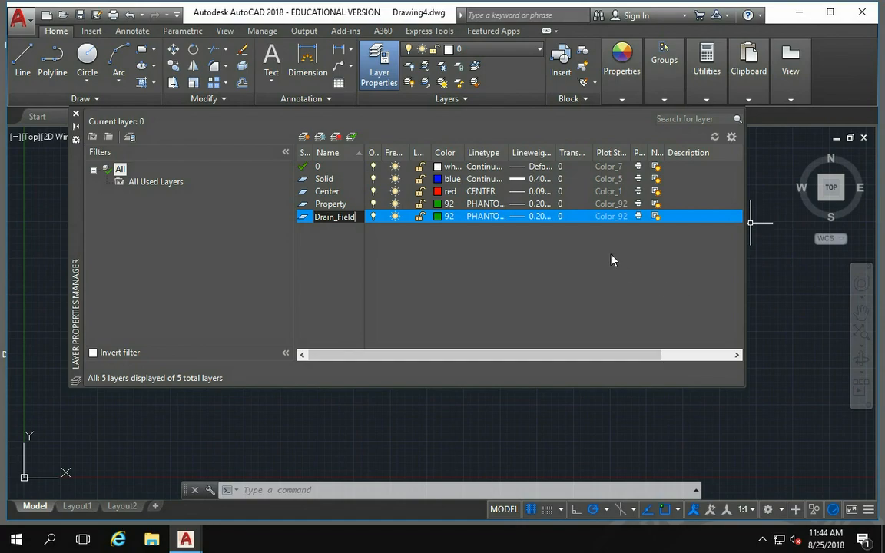
Set the Drain_Field layer's color to white, index color 7
left_click(439, 216)
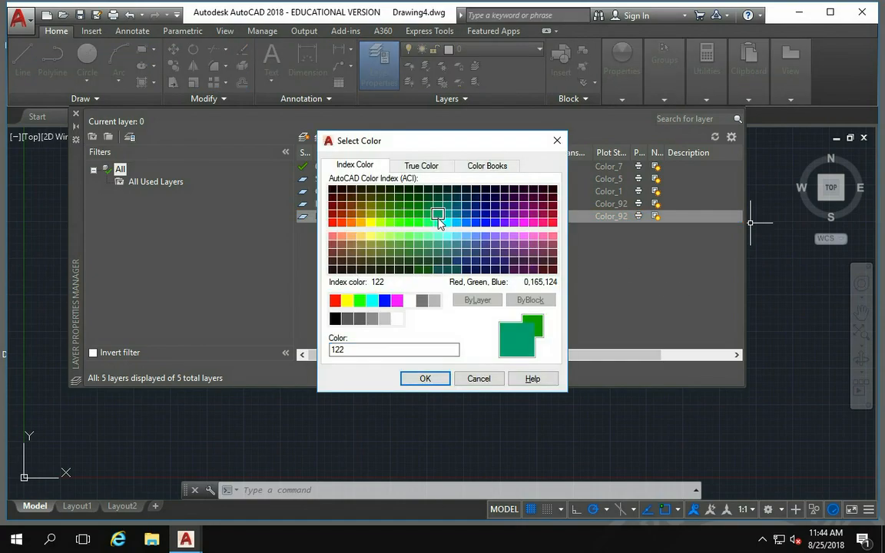
left_click(413, 302)
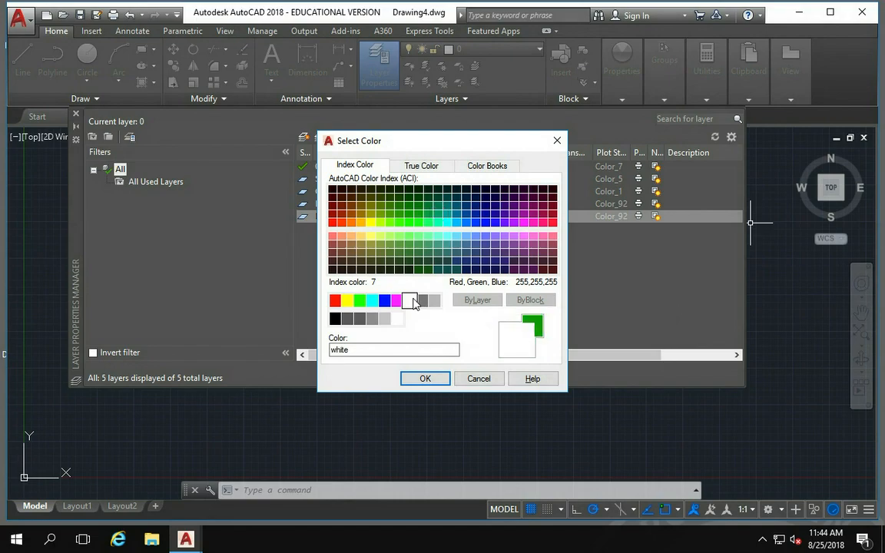
left_click(334, 318)
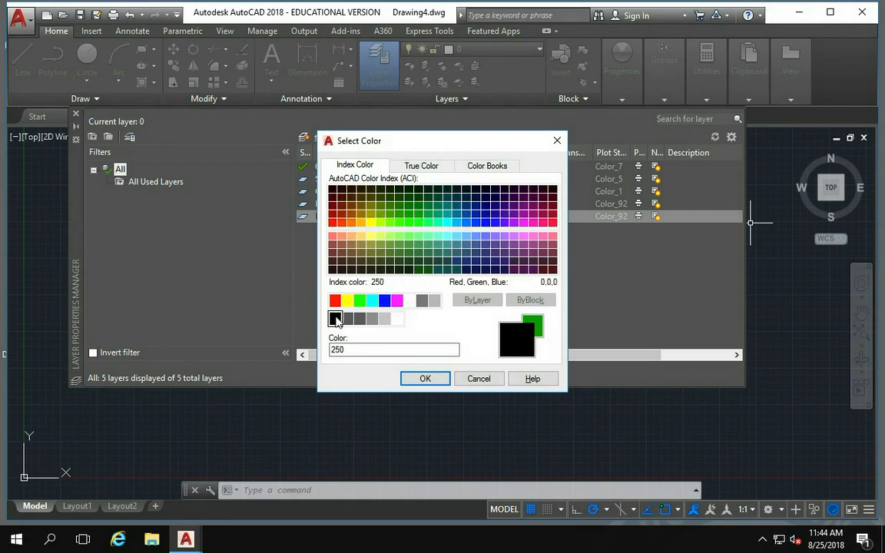
left_click(409, 300)
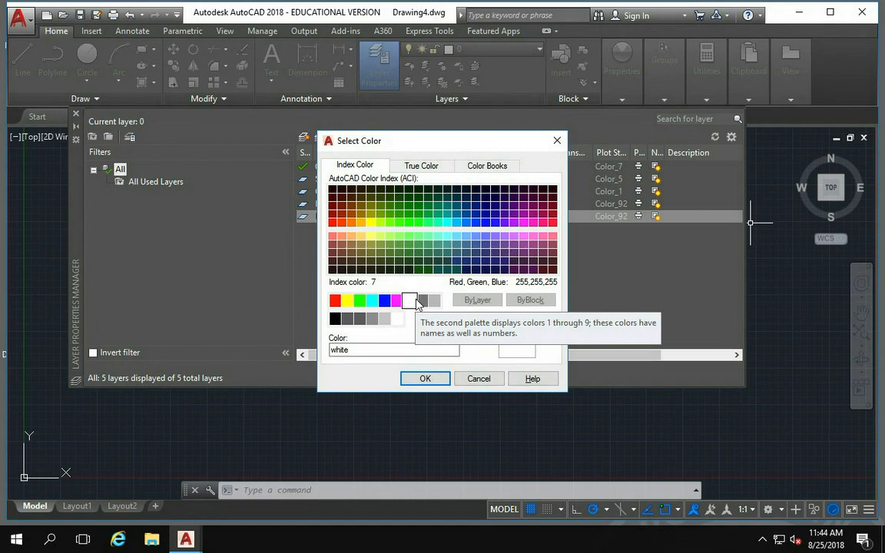
left_click(426, 379)
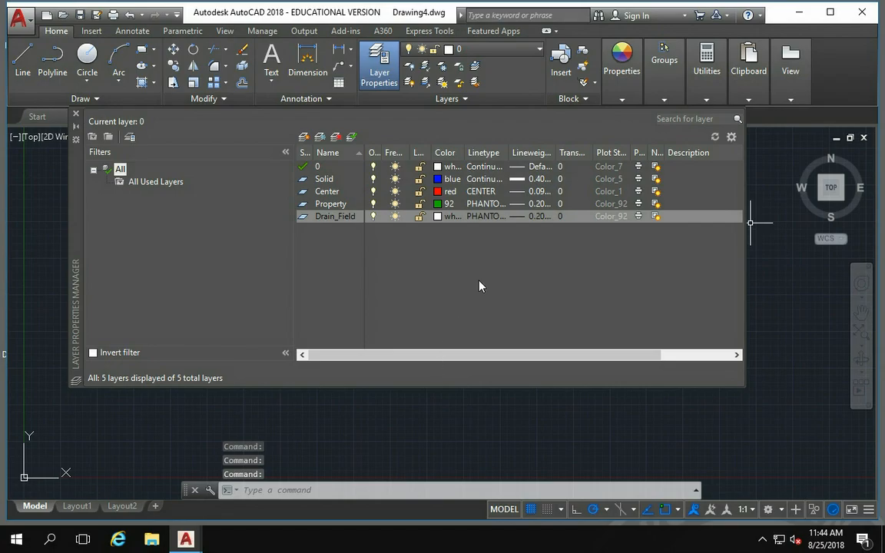
Check the drain field linetype in the septic field.pdf layer table, and load the HIDDEN linetype from acad.lin for the Drain_Field layer
key("ctrl+Left")
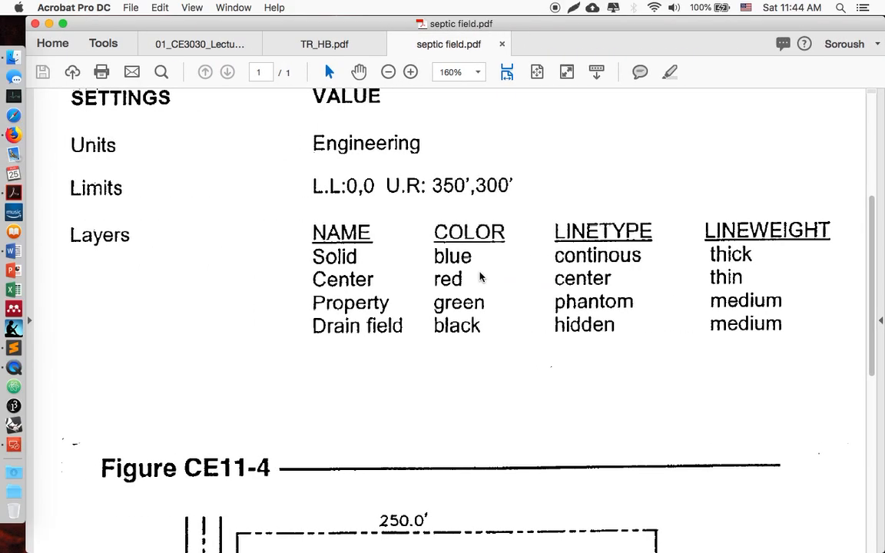
key("ctrl+Right")
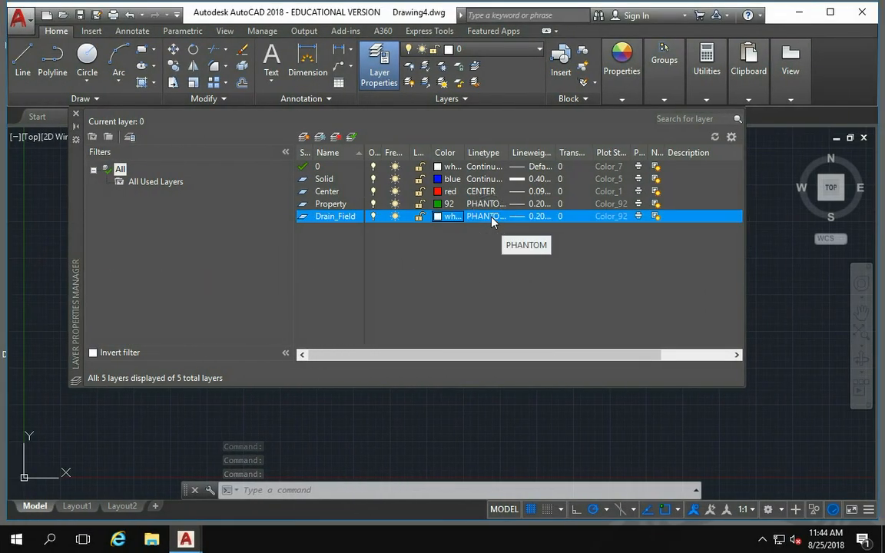
left_click(492, 217)
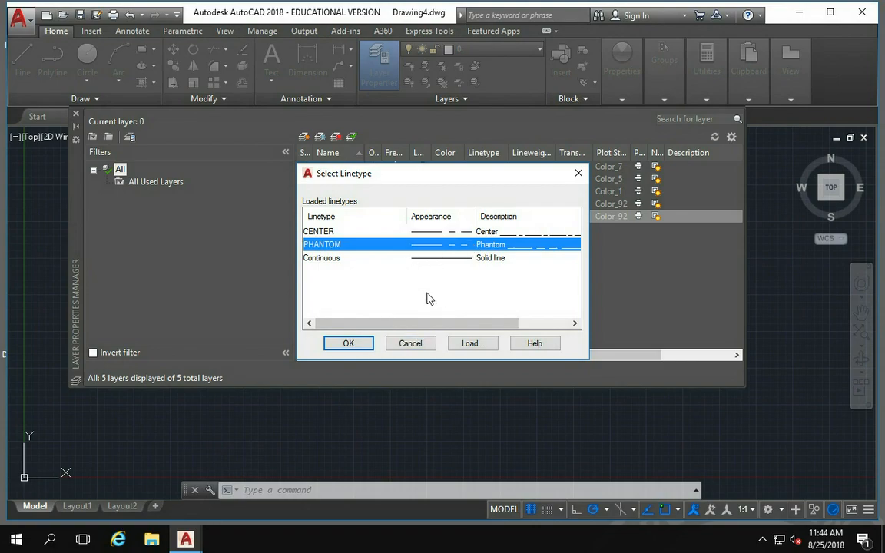
left_click(472, 343)
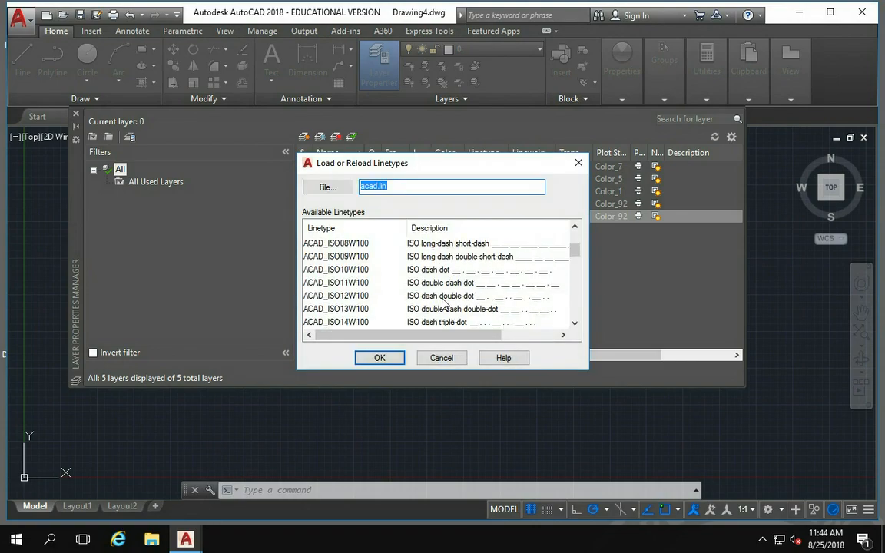
scroll(442, 302, "down", 3)
scroll(444, 303, "down", 1)
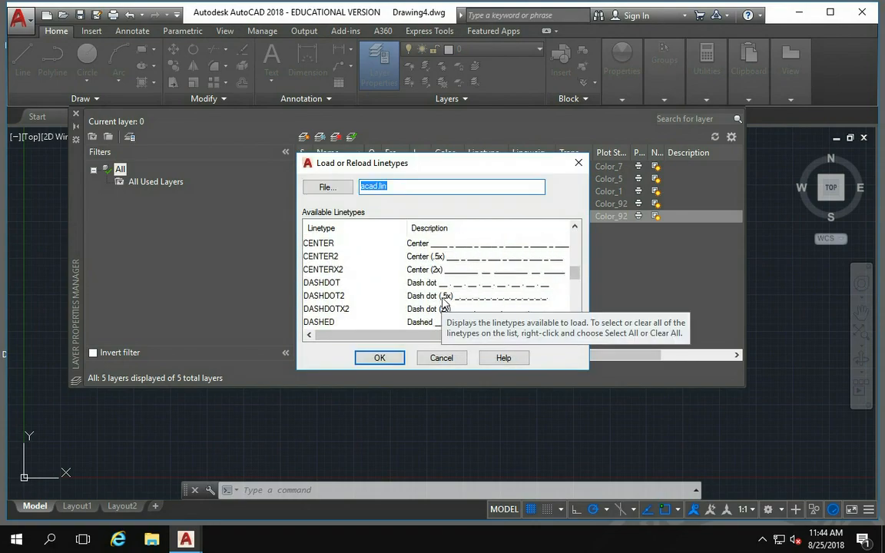
scroll(415, 299, "down", 2)
scroll(384, 296, "down", 2)
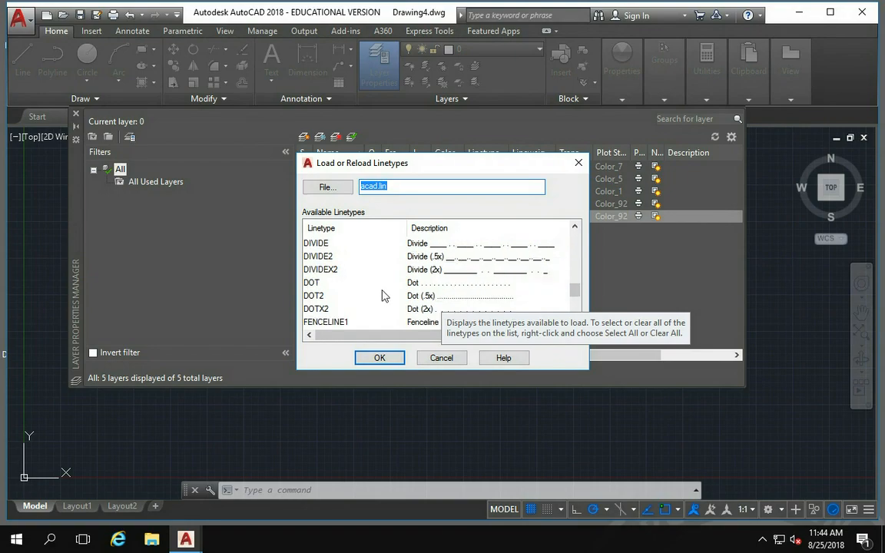
left_click(317, 322)
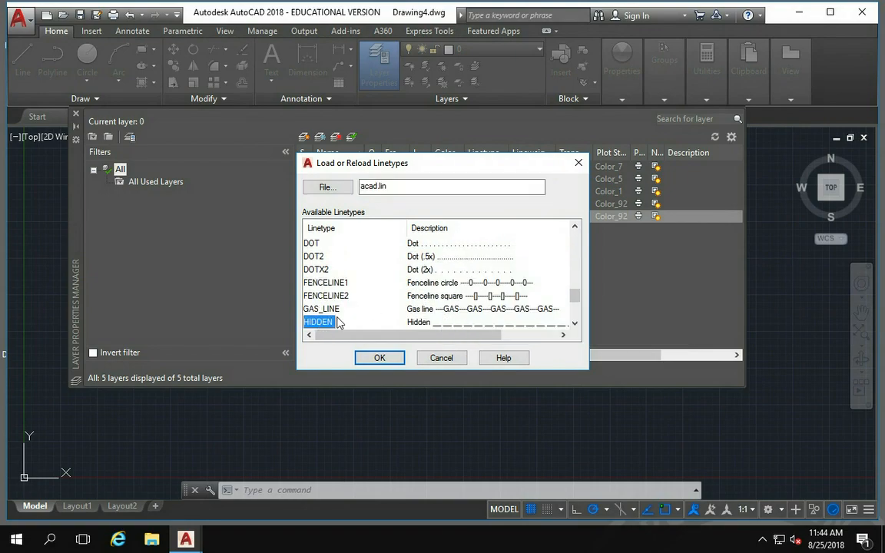
left_click(404, 358)
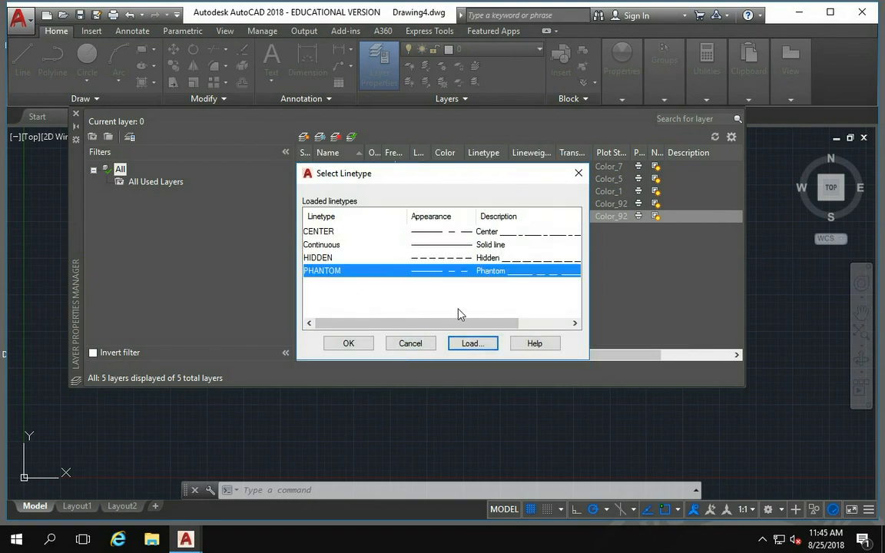
left_click(356, 259)
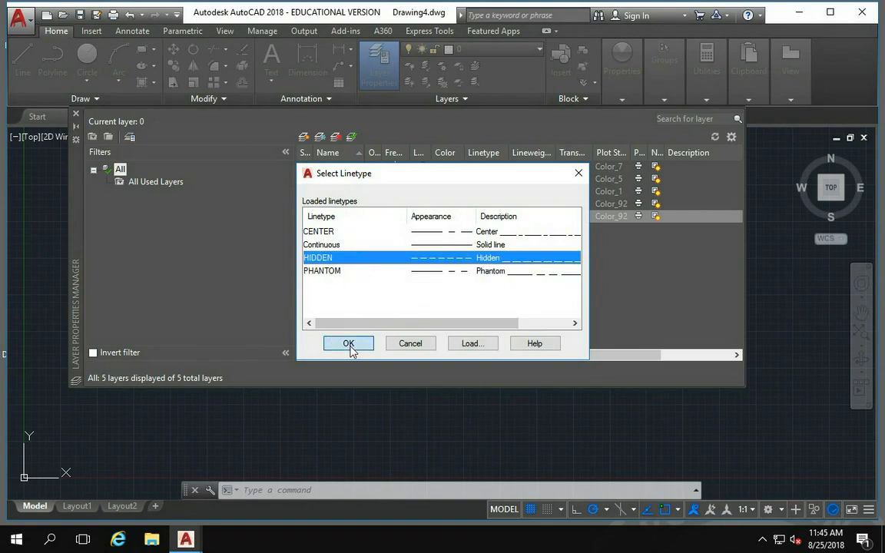
left_click(348, 343)
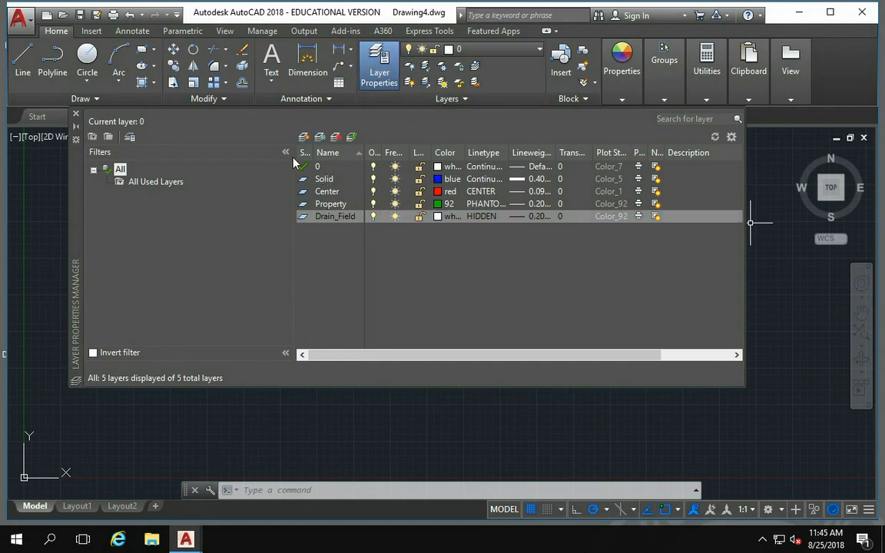
Make Solid the current layer and close the layer properties manager
left_click(323, 180)
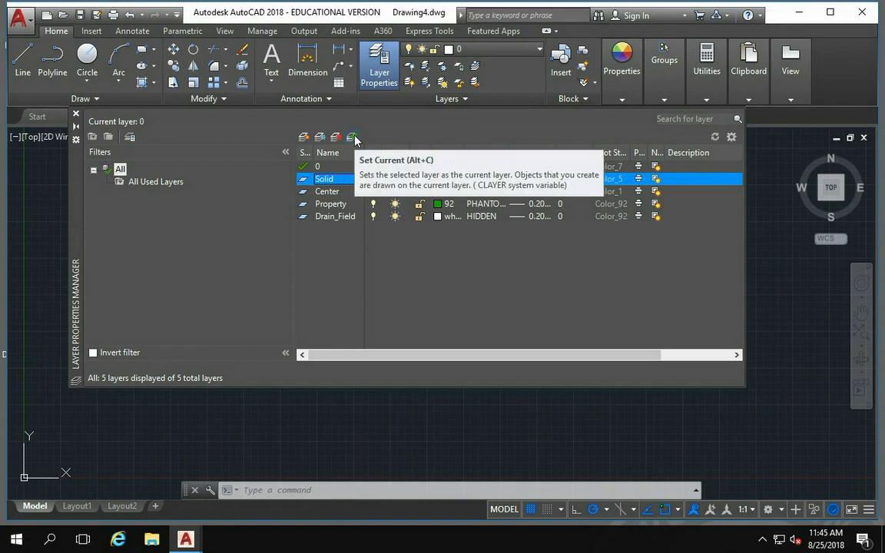
left_click(353, 137)
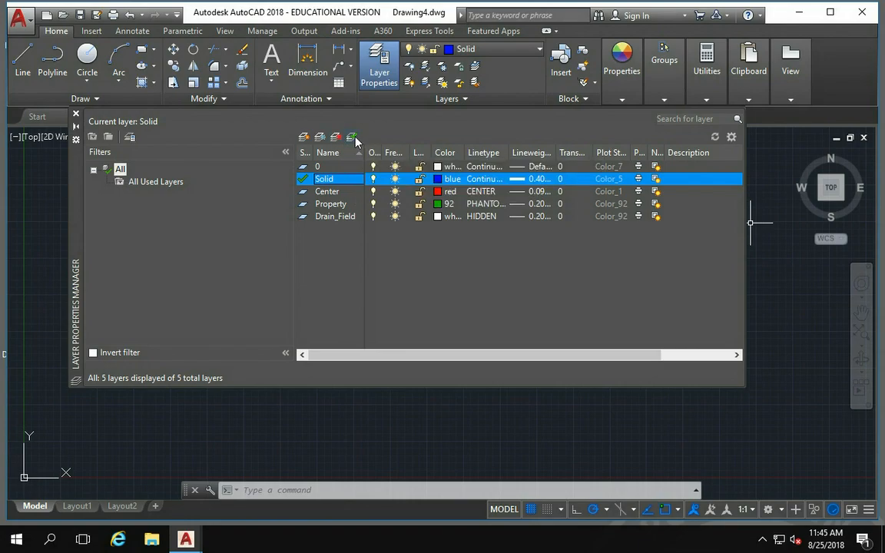
left_click(76, 115)
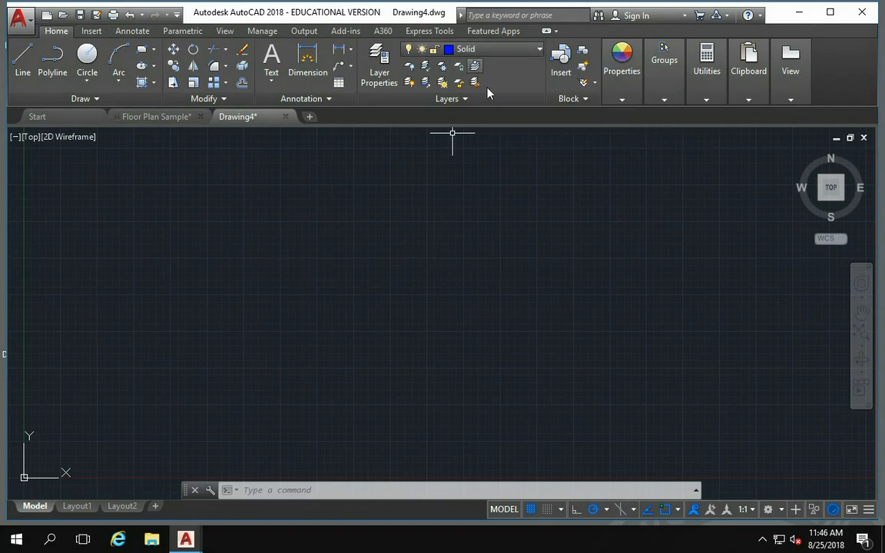
Switch the current layer to Property
left_click(472, 49)
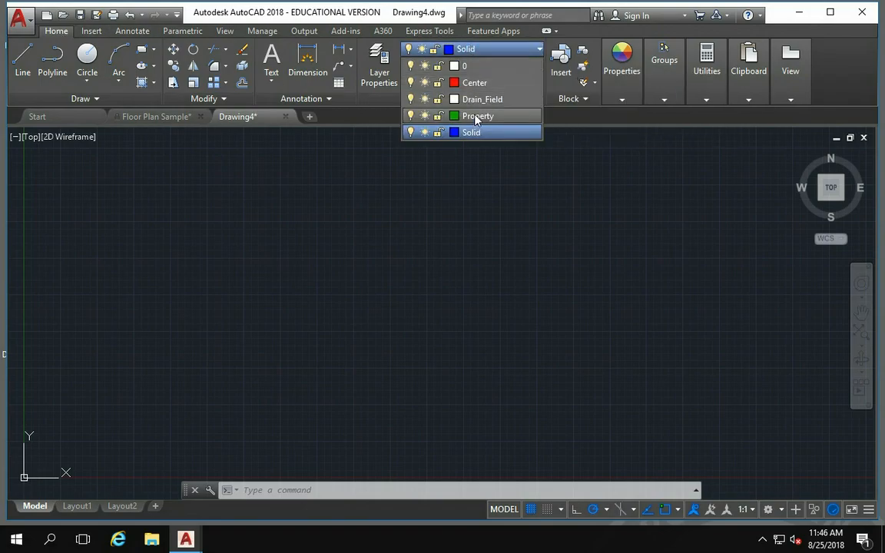
left_click(477, 116)
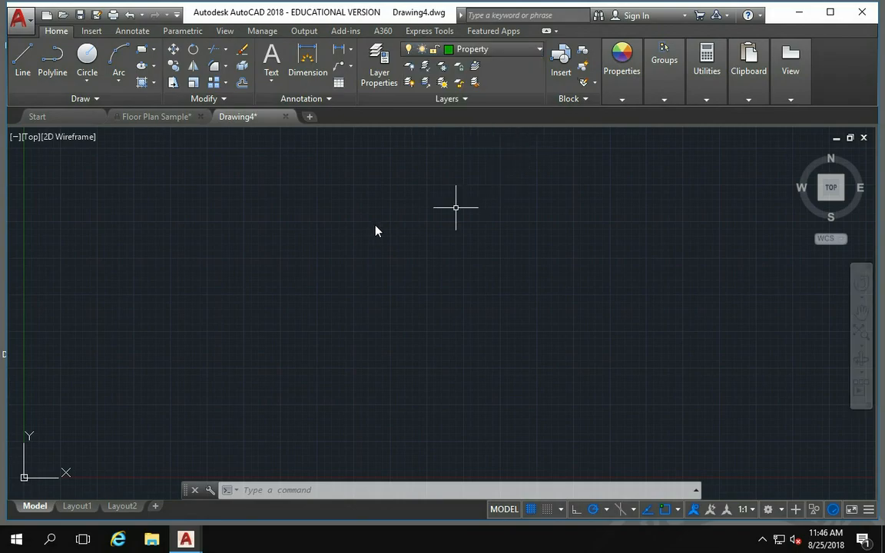